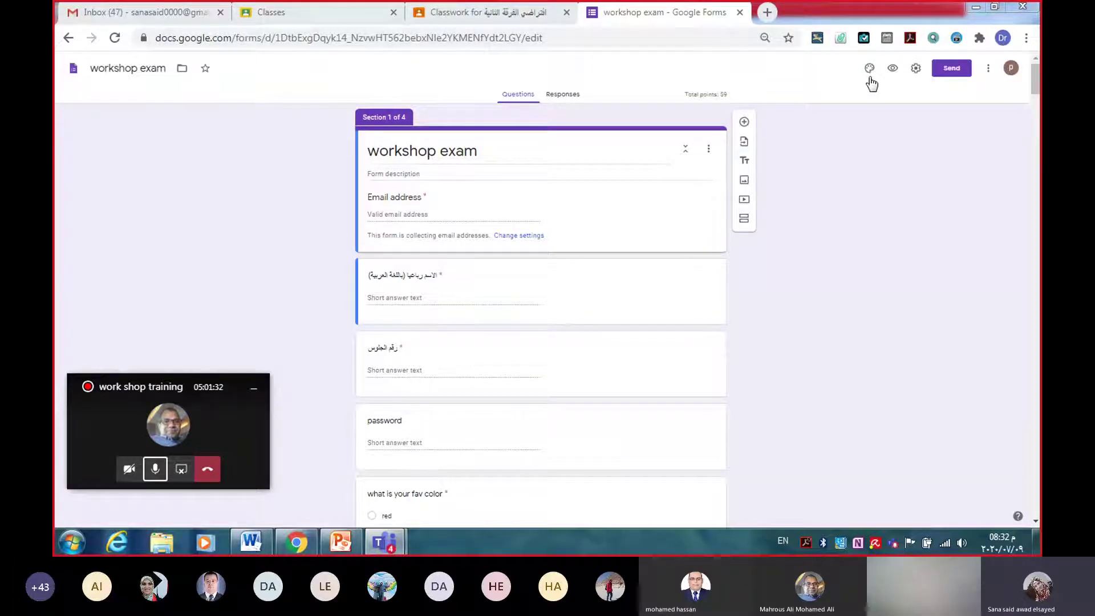
Step: Set the form's header to the first Work and School theme image, the dark blue one
{"action": "left_click", "coordinate": [870, 79]}
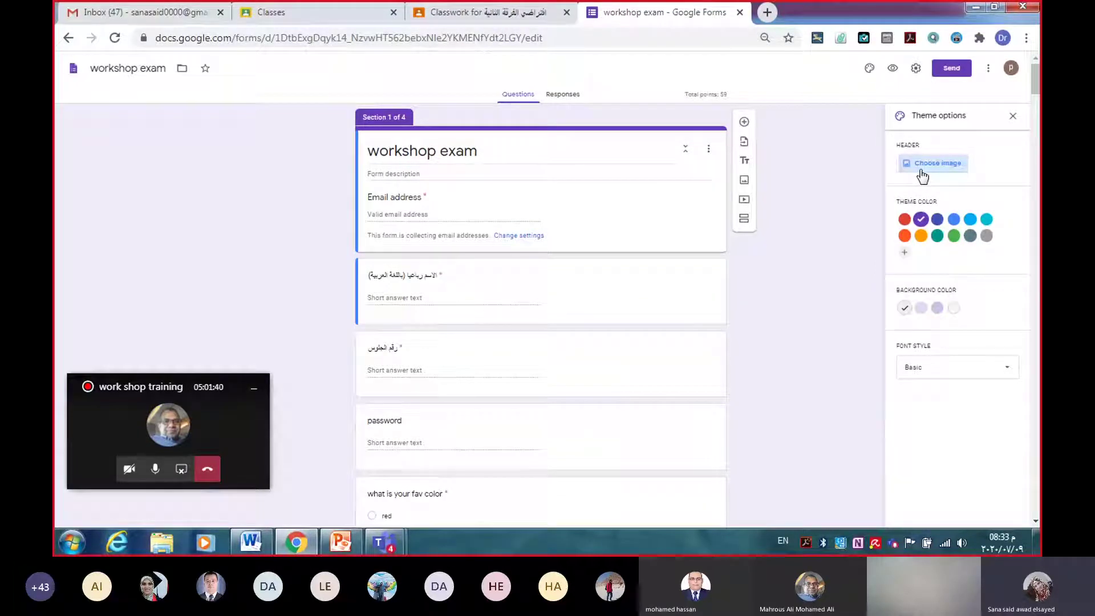
{"action": "left_click", "coordinate": [921, 171]}
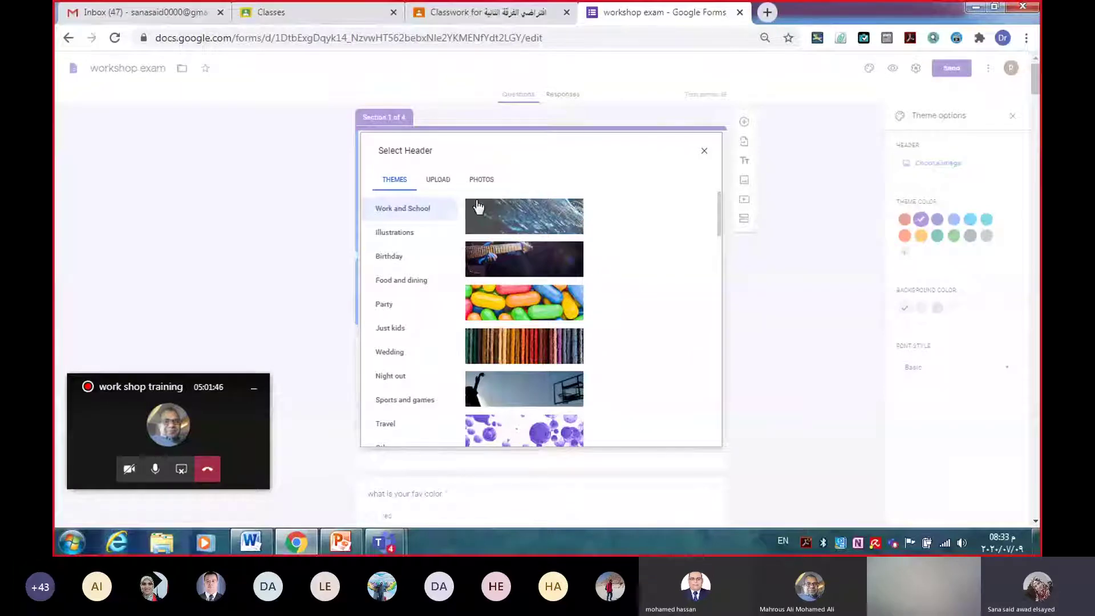
{"action": "left_click", "coordinate": [506, 229]}
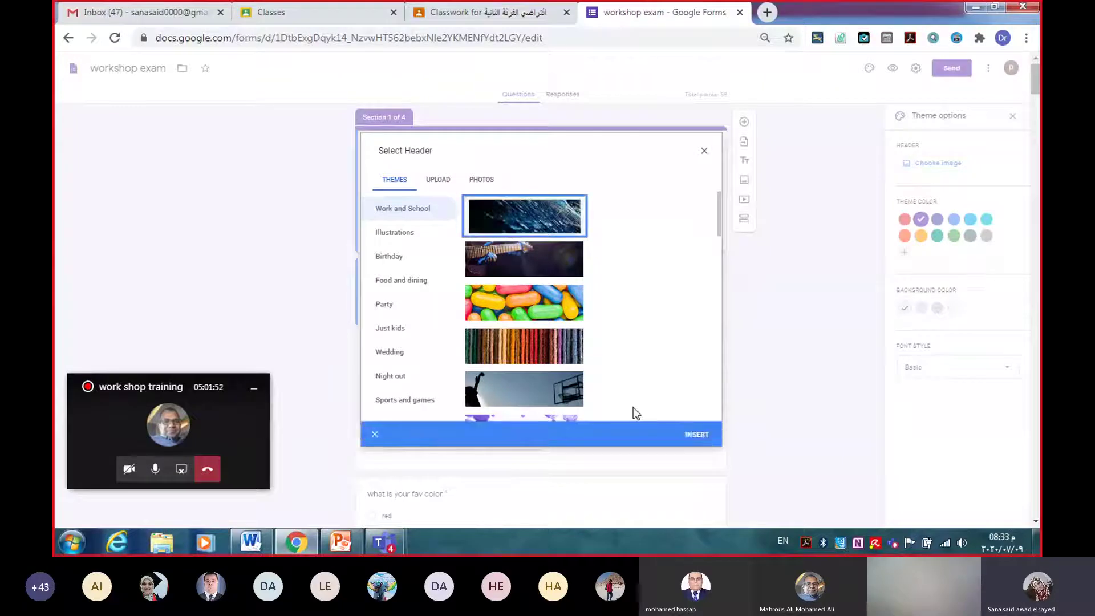
{"action": "left_click", "coordinate": [690, 439]}
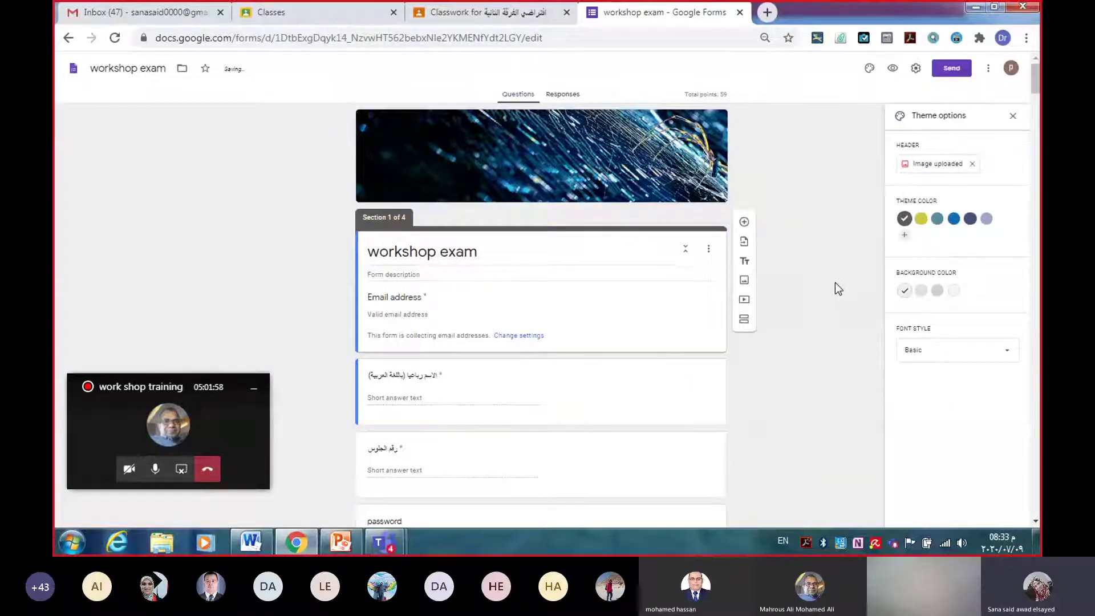
Step: Change the form's theme color to yellow-green and its font style to Playful
{"action": "left_click", "coordinate": [920, 220]}
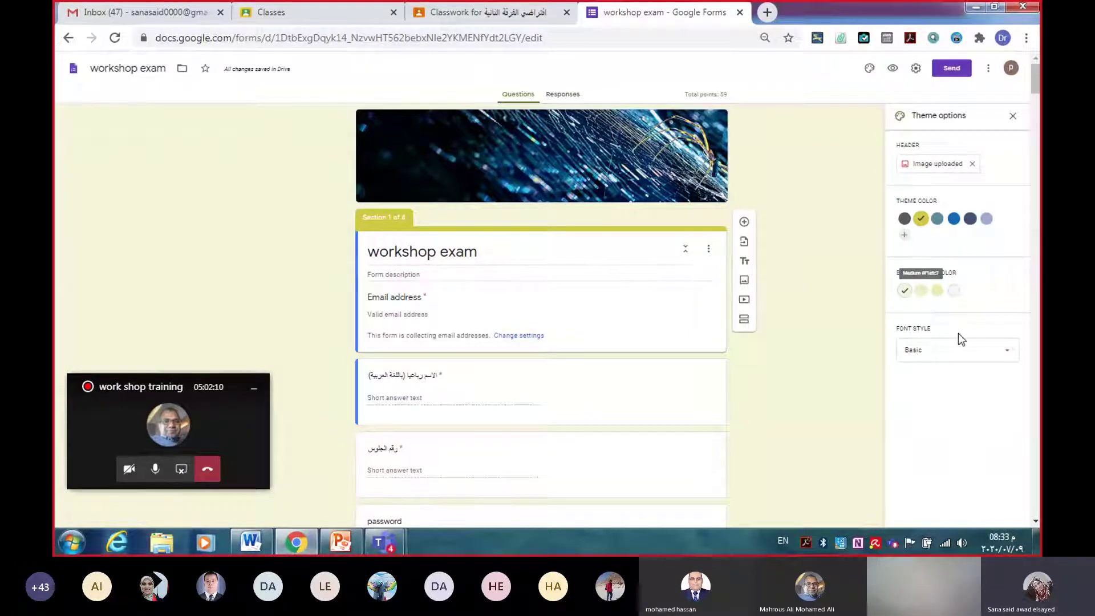
{"action": "left_click", "coordinate": [1006, 356]}
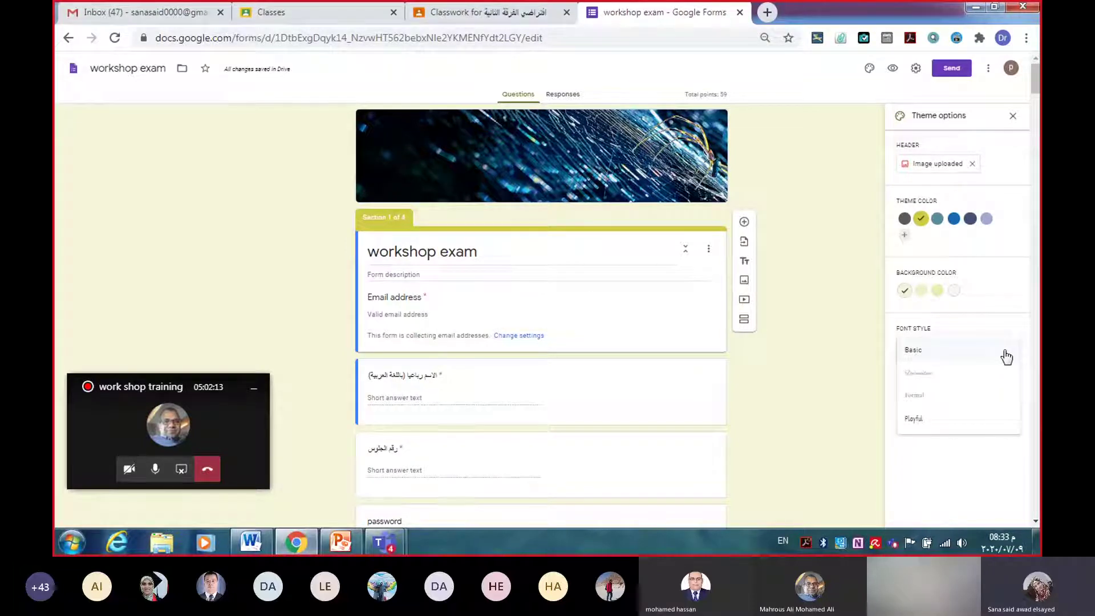
{"action": "left_click", "coordinate": [918, 419]}
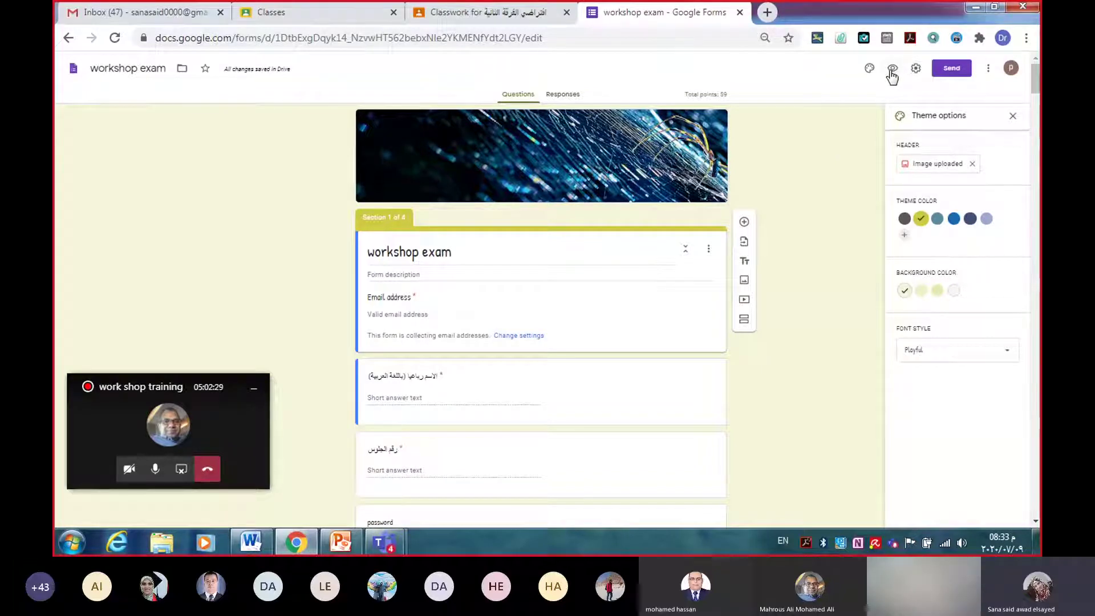
Step: Preview the themed form as respondents see it, look through its first page, and return to the editor
{"action": "left_click", "coordinate": [892, 71]}
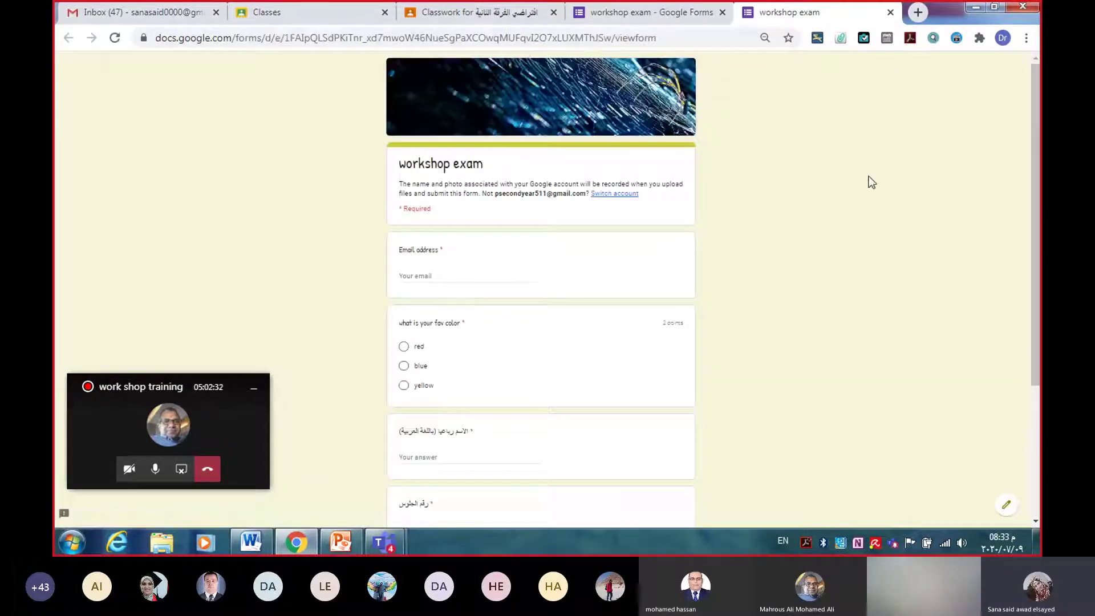
{"action": "scroll", "coordinate": [869, 180], "scroll_direction": "down", "scroll_amount": 3}
{"action": "scroll", "coordinate": [871, 181], "scroll_direction": "up", "scroll_amount": 4}
{"action": "key", "text": "ctrl+w"}
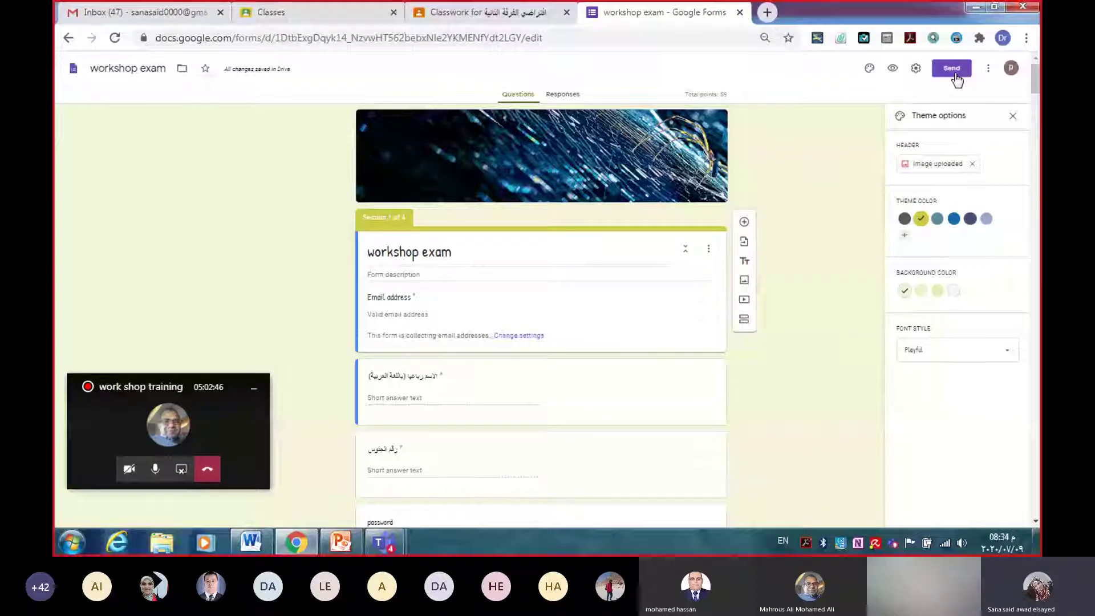
Step: Open the form's sending options and show the shareable link instead of the email invitation
{"action": "left_click", "coordinate": [955, 76]}
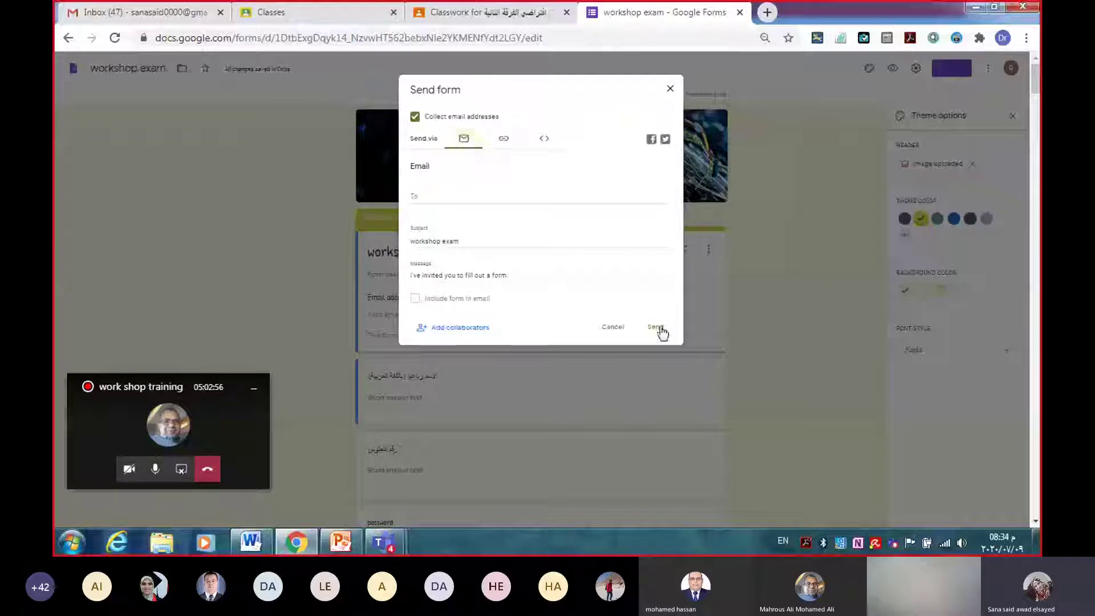
{"action": "left_click", "coordinate": [505, 142]}
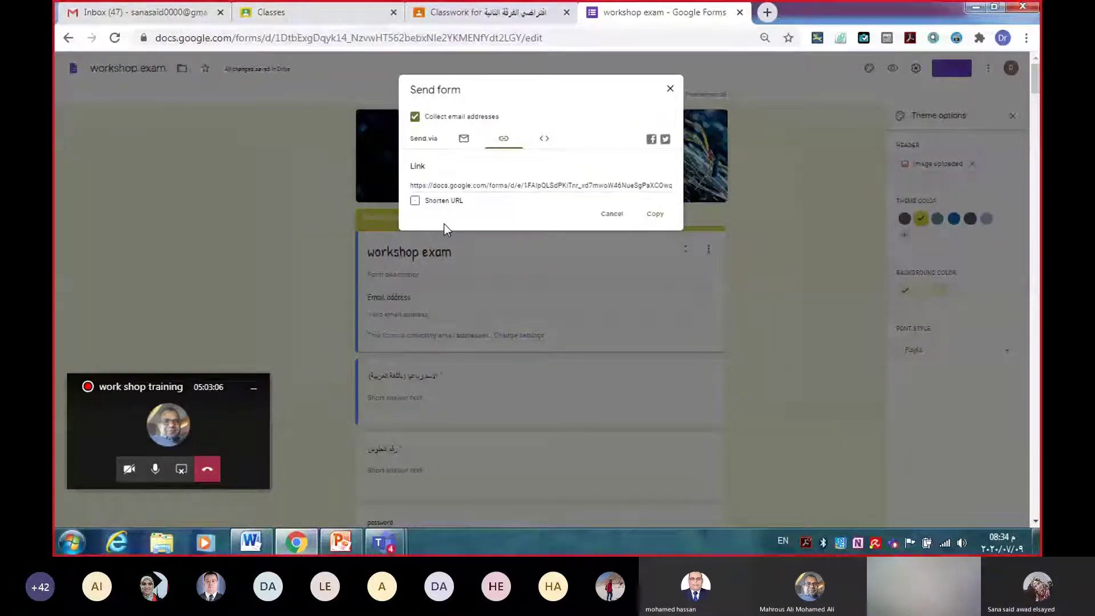
{"action": "left_click", "coordinate": [155, 471]}
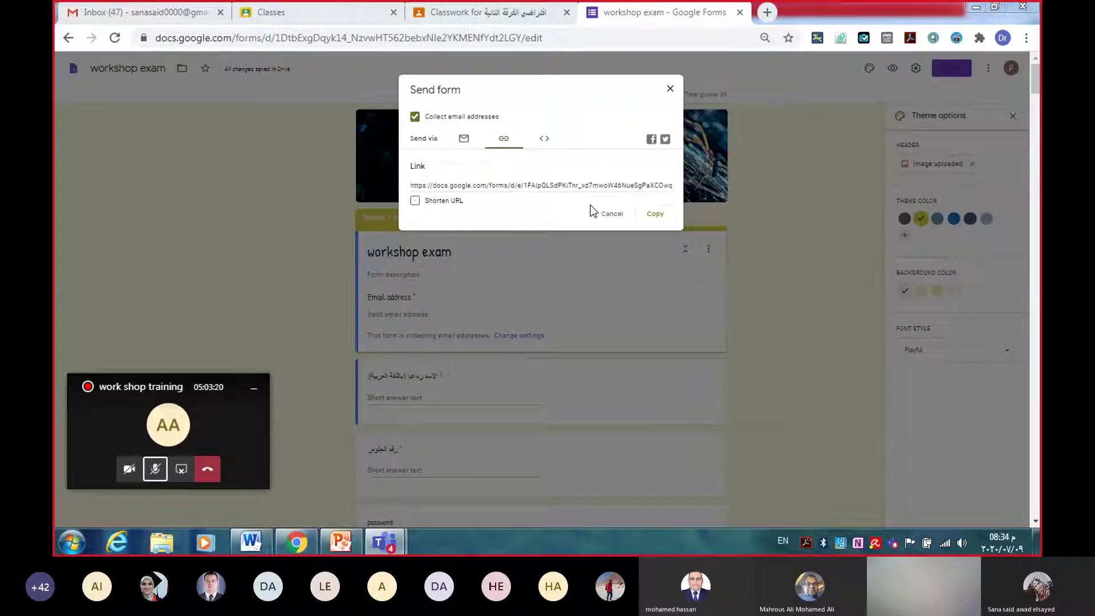
{"action": "left_click", "coordinate": [155, 472]}
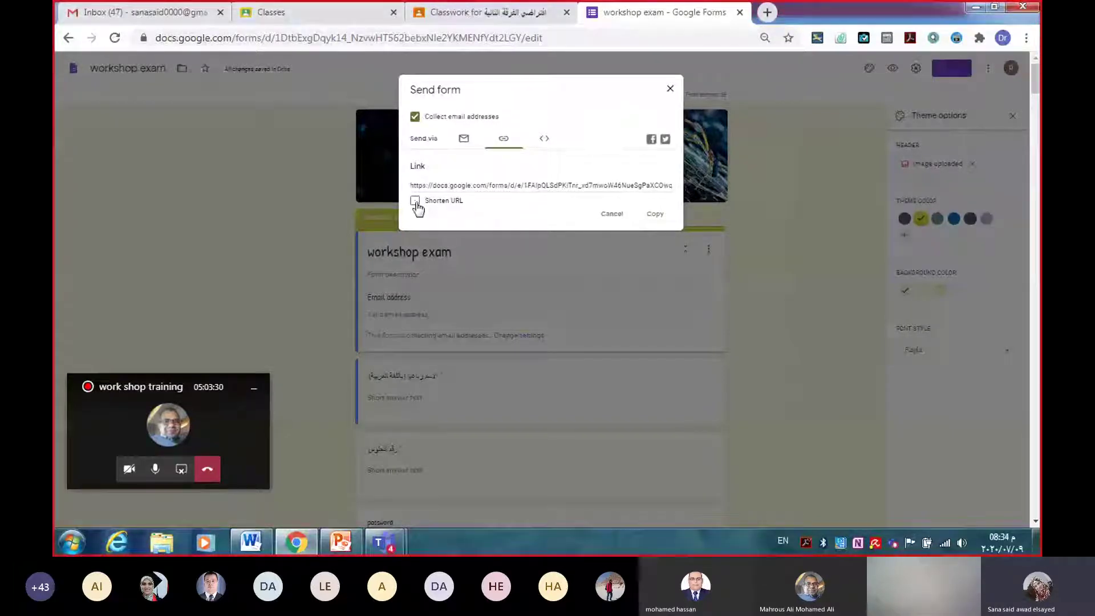
Step: Try the Shorten URL option on the form link and restore the full-length address
{"action": "left_click", "coordinate": [414, 201]}
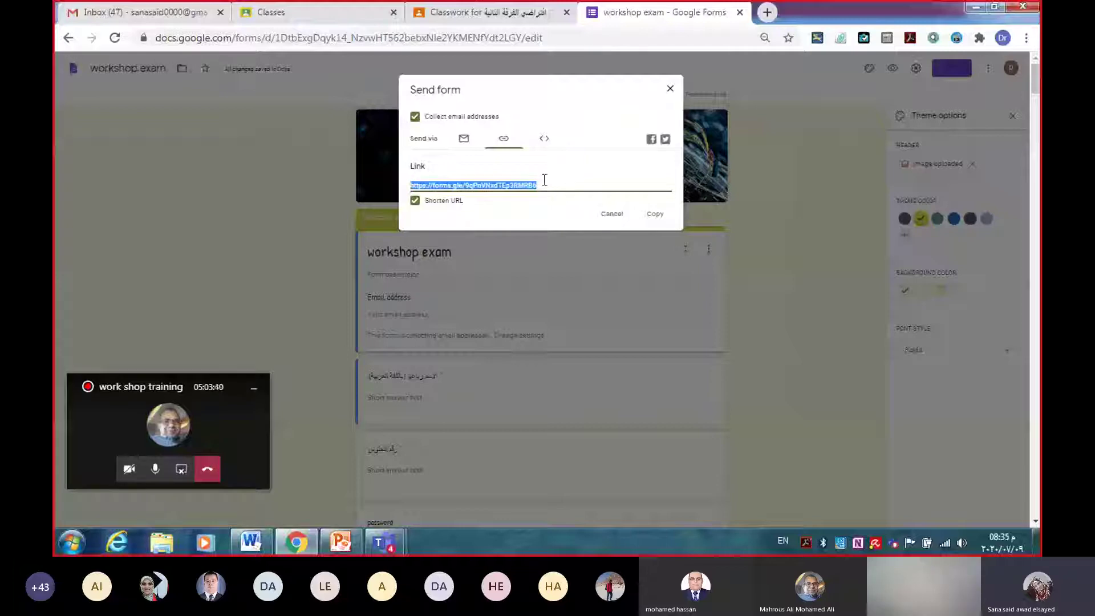
{"action": "left_click", "coordinate": [414, 204]}
{"action": "left_click", "coordinate": [415, 202]}
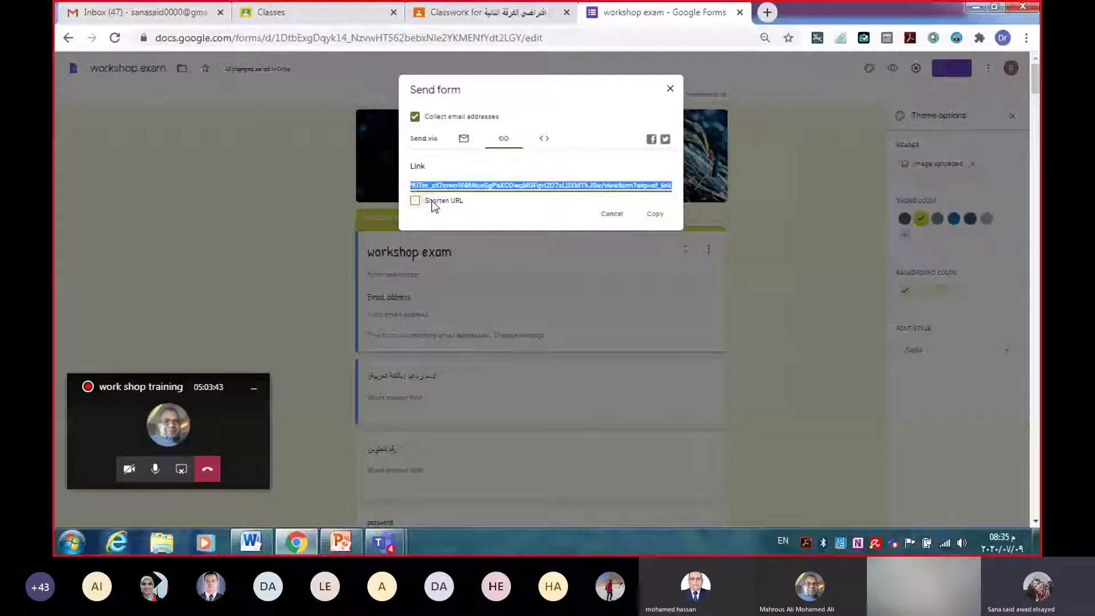
Step: Copy the full-length form link, check the Embed HTML option, and leave the sending options
{"action": "left_click", "coordinate": [661, 216]}
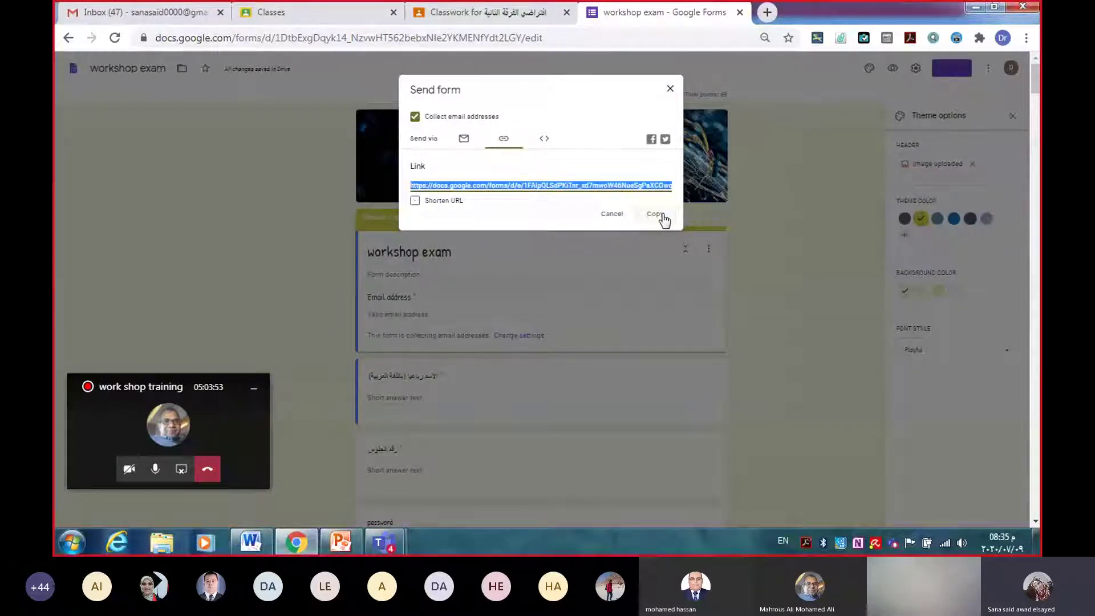
{"action": "left_click", "coordinate": [663, 216]}
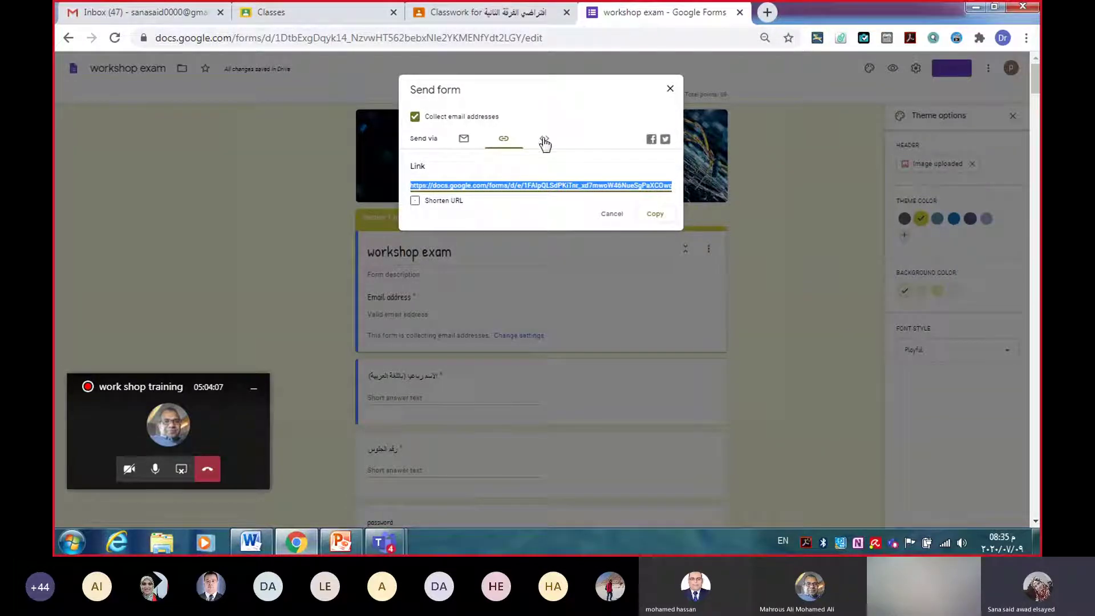
{"action": "left_click", "coordinate": [544, 141]}
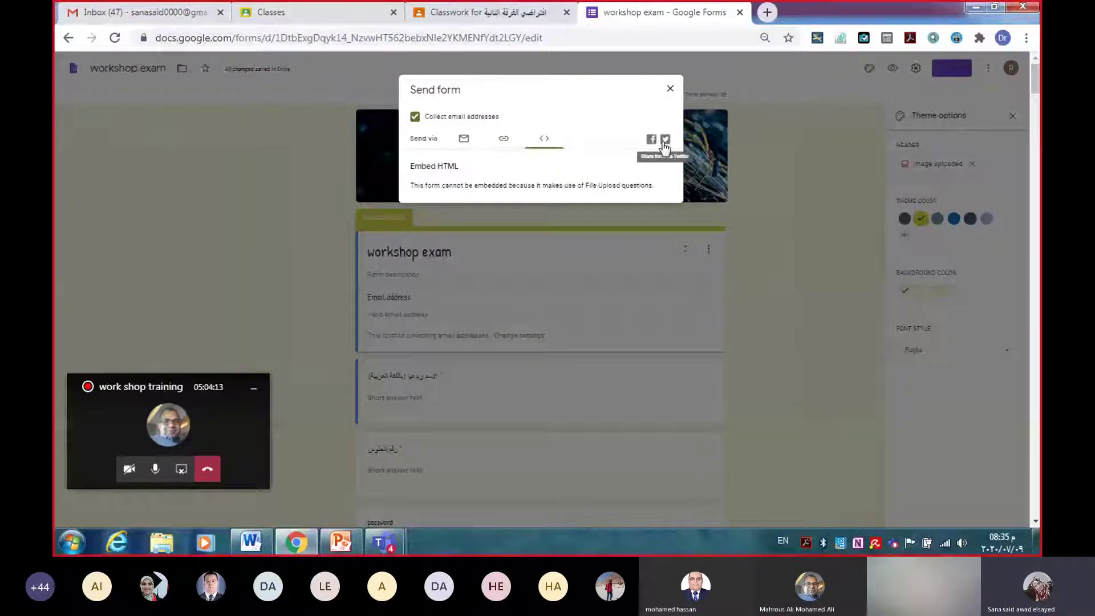
{"action": "left_click", "coordinate": [670, 90]}
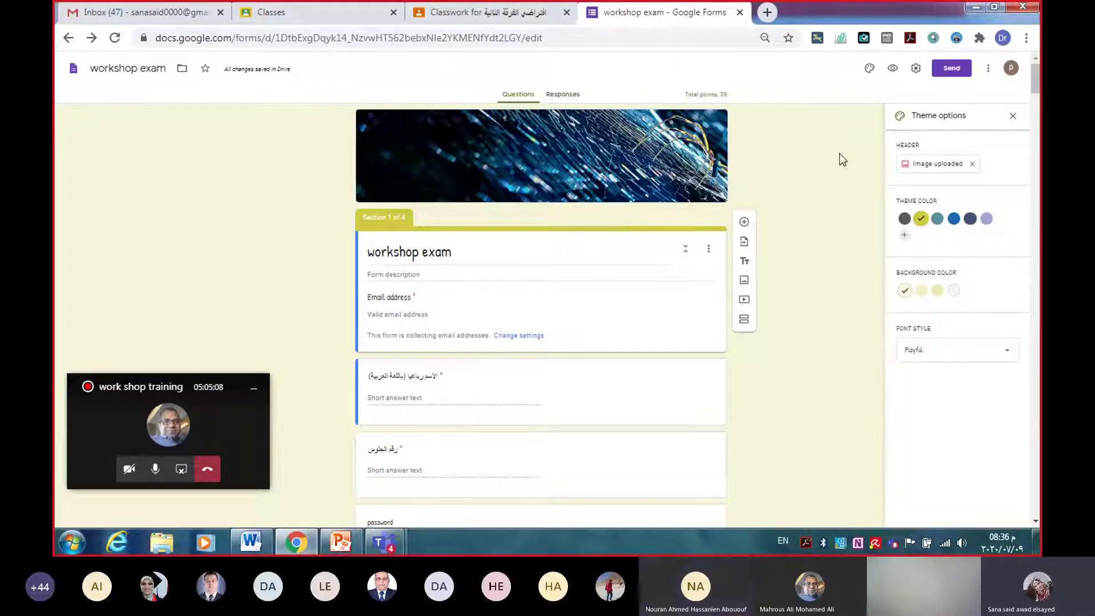
Step: Reopen the sending options, copy the form's link once more, and close the dialog
{"action": "left_click", "coordinate": [959, 69]}
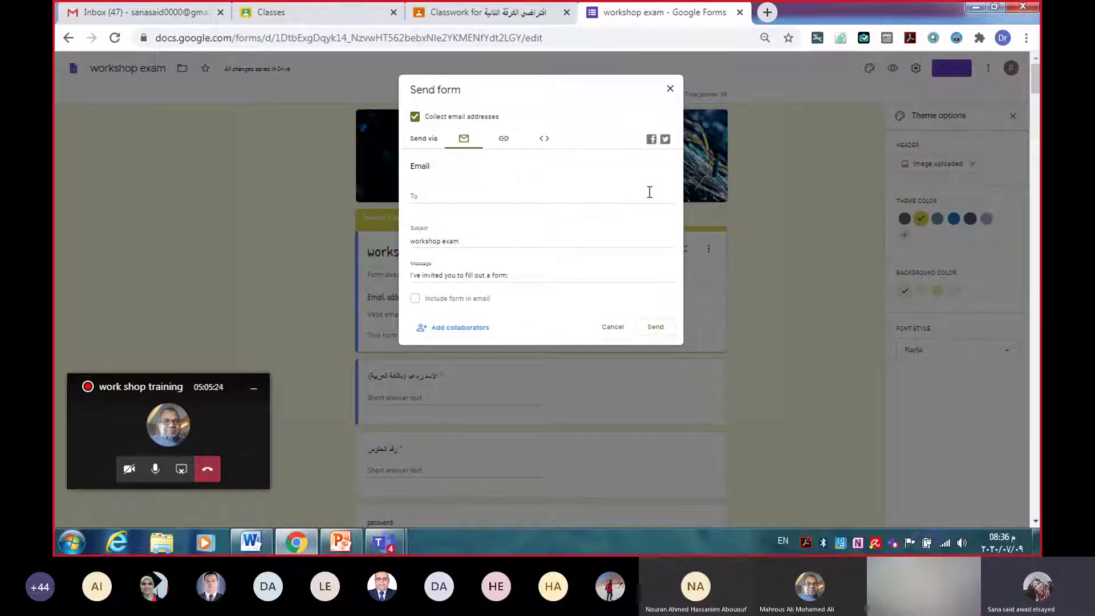
{"action": "left_click", "coordinate": [504, 140]}
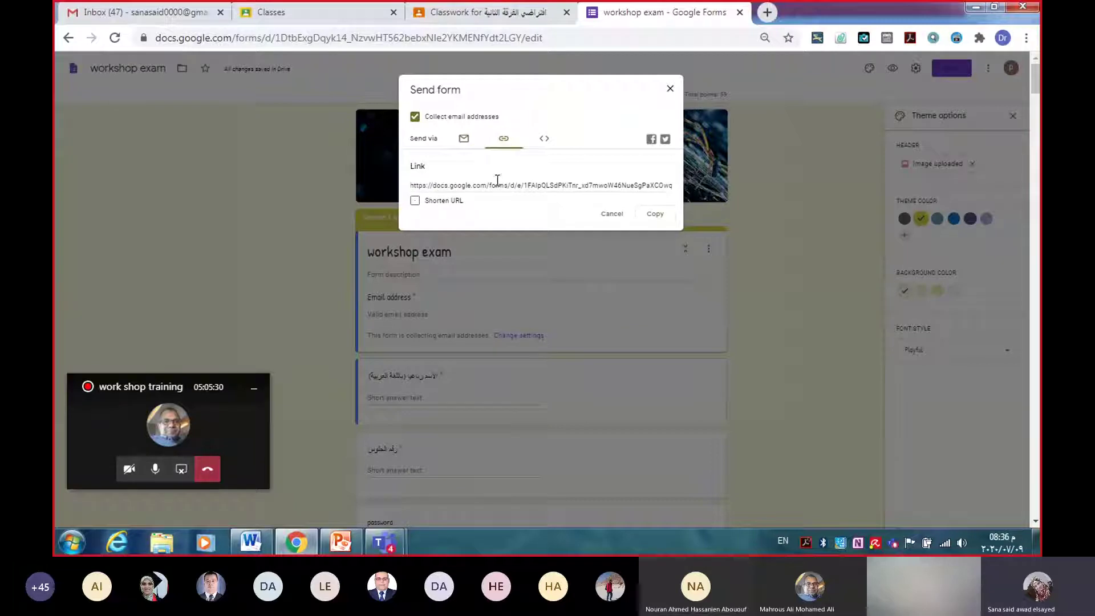
{"action": "left_click", "coordinate": [644, 217]}
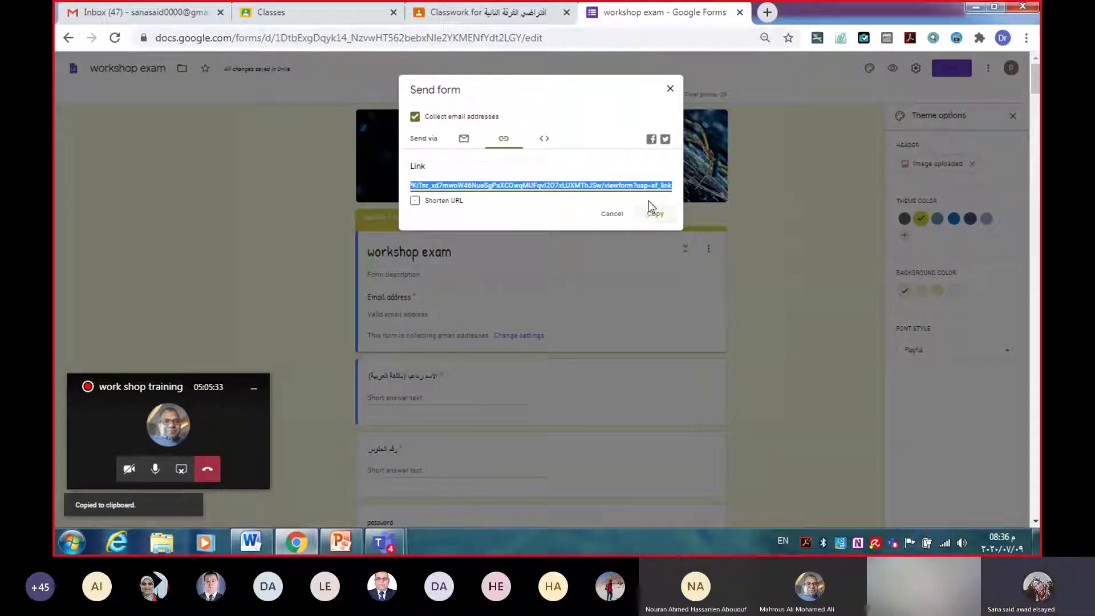
{"action": "left_click", "coordinate": [670, 89]}
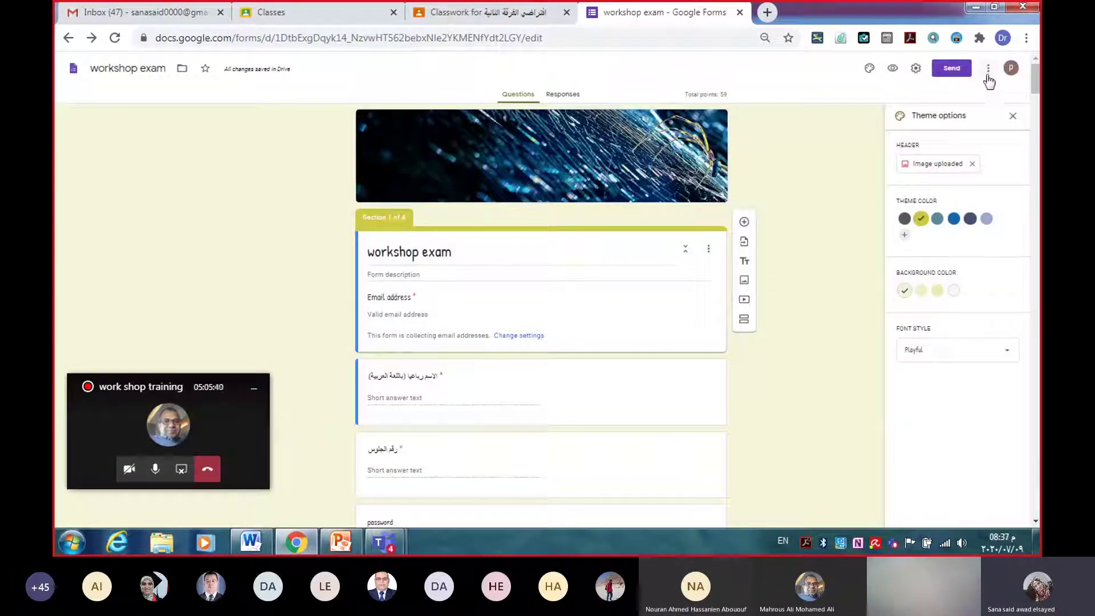
Step: Generate a pre-filled link for the form without filling in any answers, copy it, and return to the editor
{"action": "left_click", "coordinate": [988, 77]}
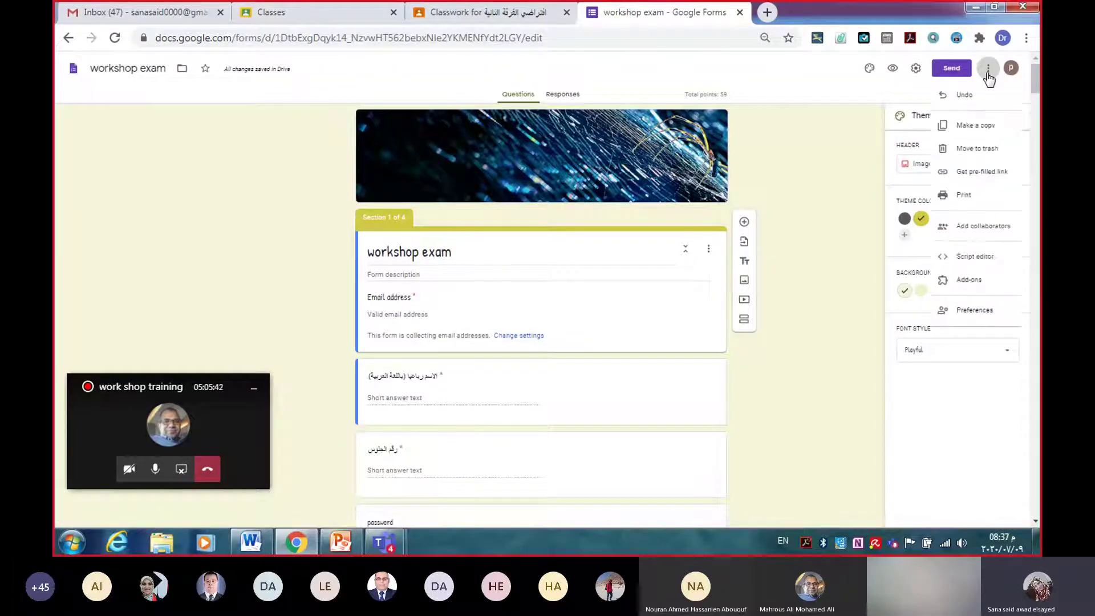
{"action": "left_click", "coordinate": [960, 174]}
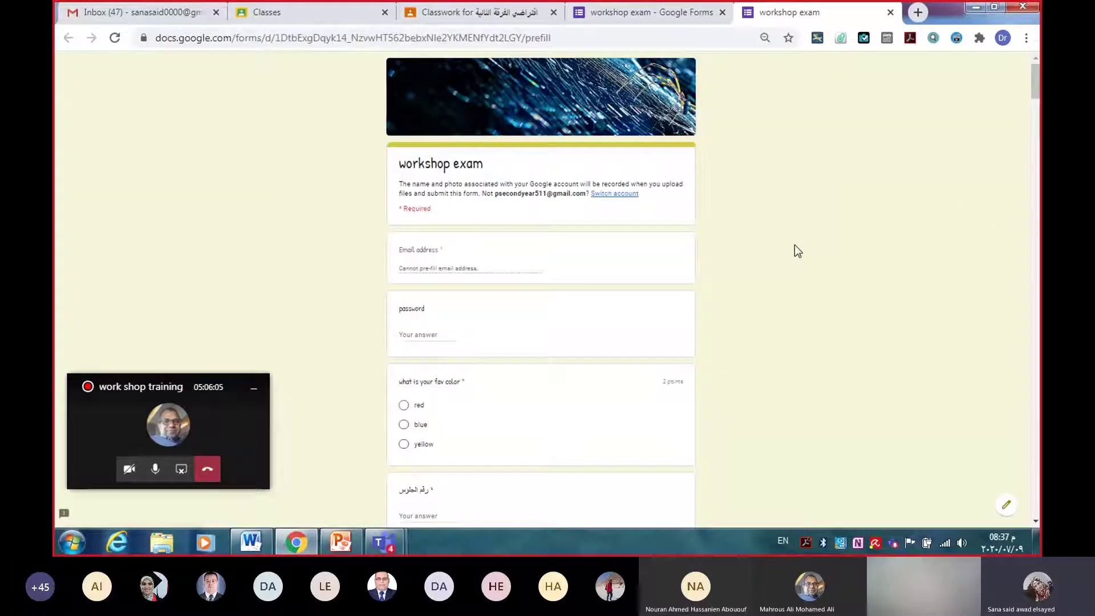
{"action": "scroll", "coordinate": [797, 250], "scroll_direction": "down", "scroll_amount": 15}
{"action": "scroll", "coordinate": [794, 245], "scroll_direction": "down", "scroll_amount": 20}
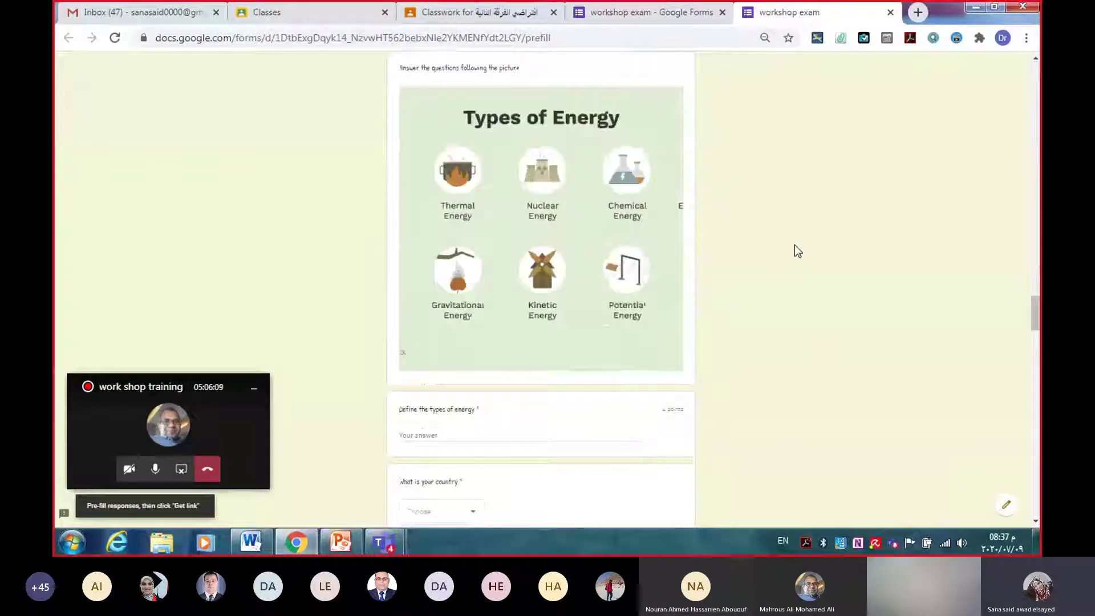
{"action": "scroll", "coordinate": [797, 250], "scroll_direction": "down", "scroll_amount": 10}
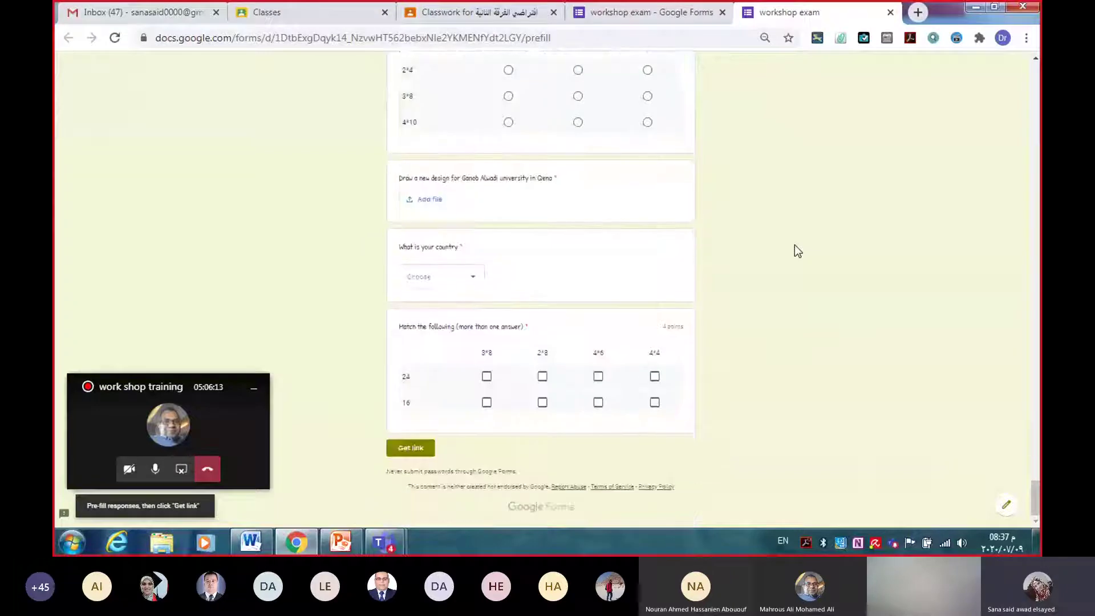
{"action": "left_click", "coordinate": [414, 447]}
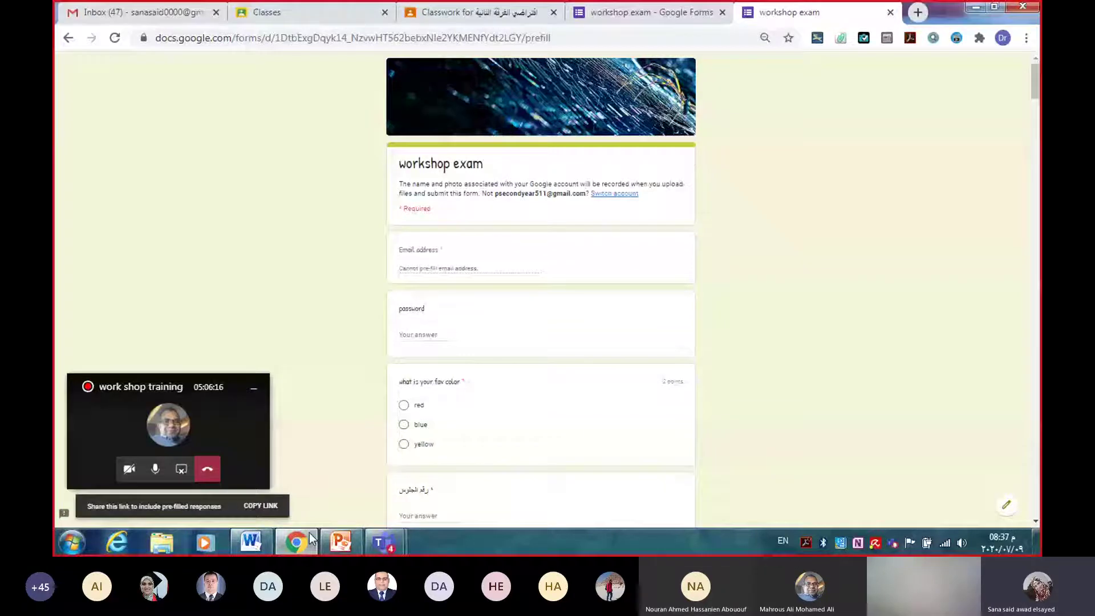
{"action": "left_click", "coordinate": [260, 508]}
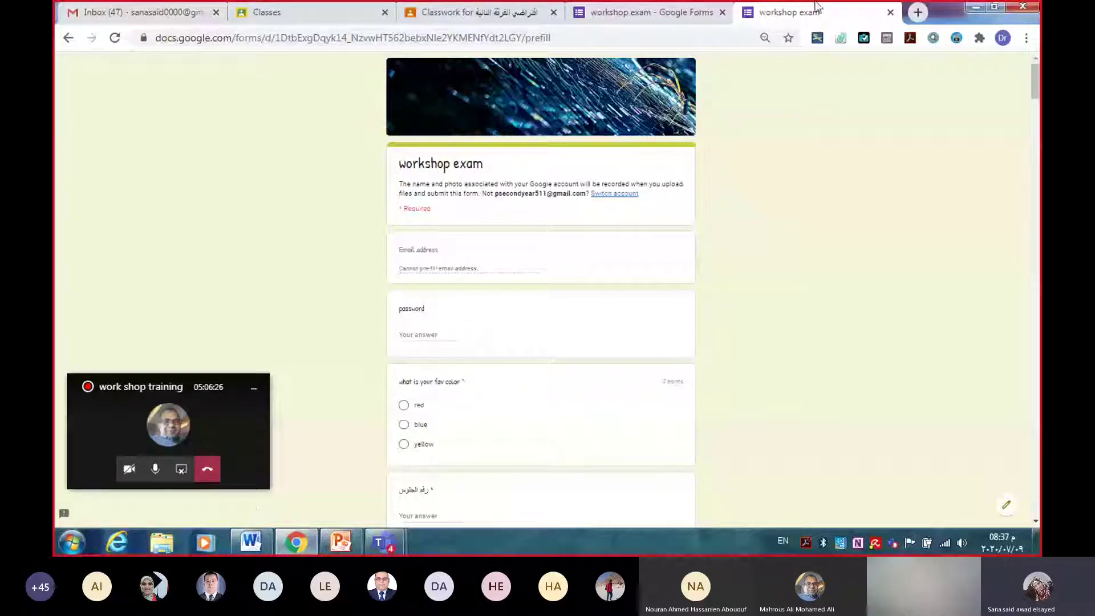
{"action": "left_click", "coordinate": [889, 12]}
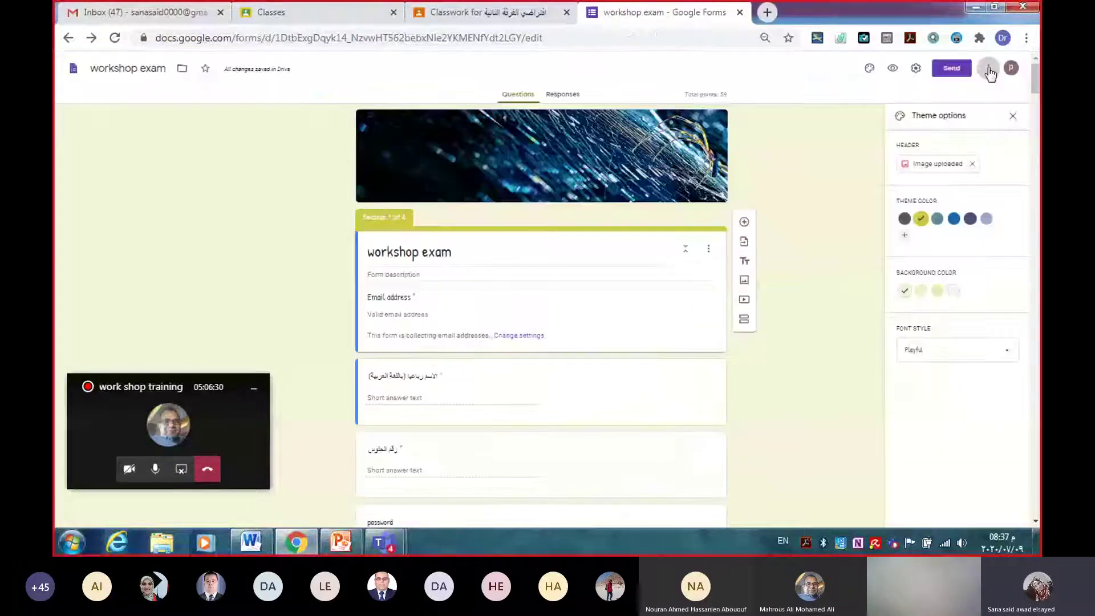
Step: Open the print preview of the workshop exam form and look through its pages
{"action": "left_click", "coordinate": [989, 69]}
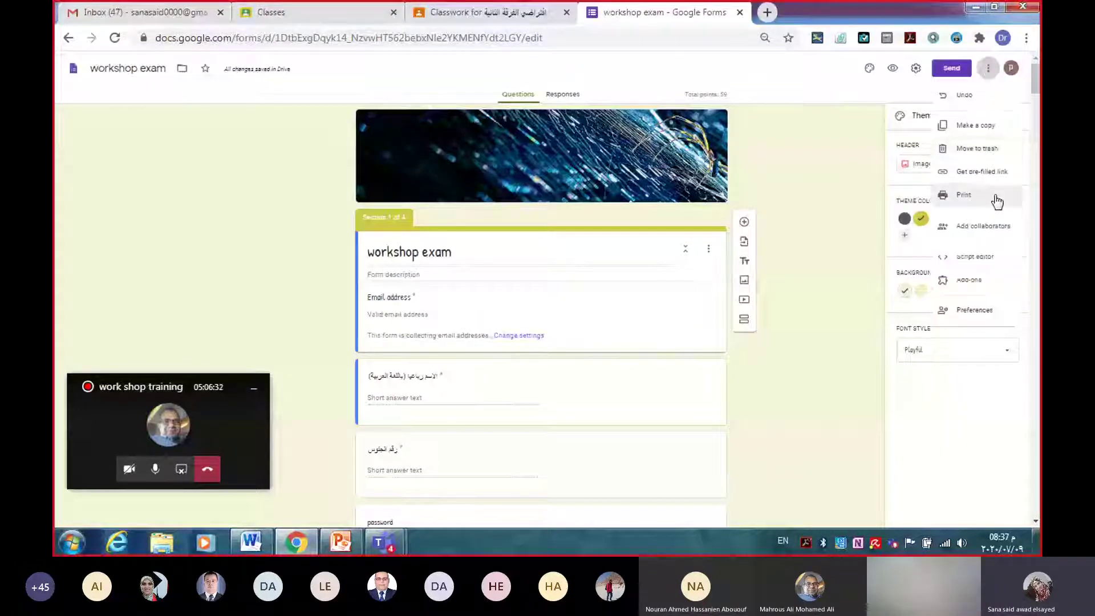
{"action": "left_click", "coordinate": [963, 196]}
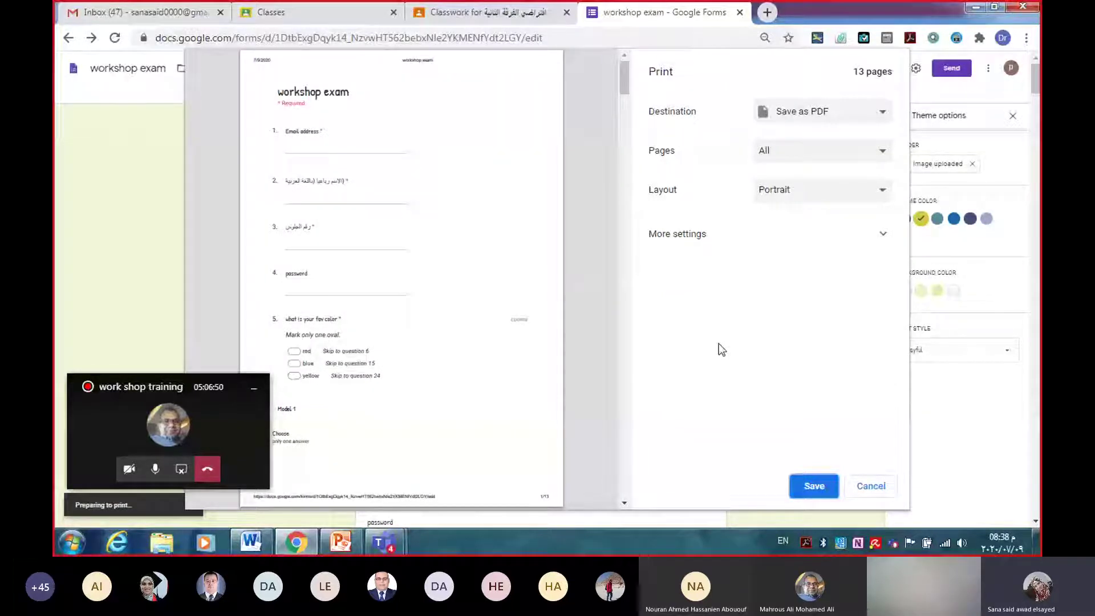
{"action": "scroll", "coordinate": [496, 381], "scroll_direction": "down", "scroll_amount": 15}
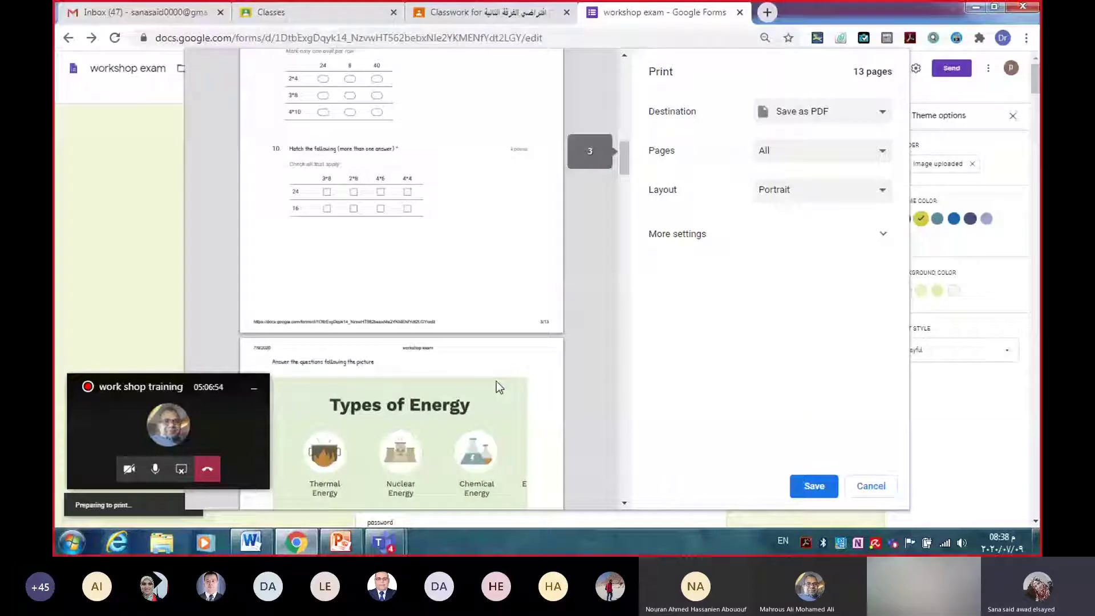
{"action": "scroll", "coordinate": [496, 381], "scroll_direction": "down", "scroll_amount": 20}
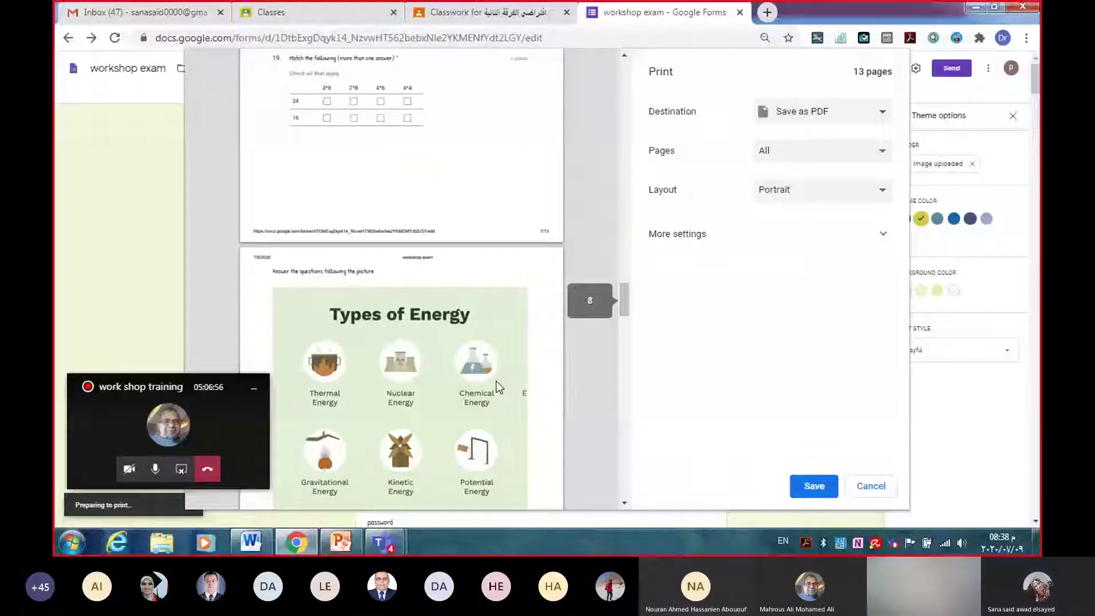
{"action": "scroll", "coordinate": [496, 380], "scroll_direction": "down", "scroll_amount": 5}
{"action": "scroll", "coordinate": [496, 381], "scroll_direction": "up", "scroll_amount": 12}
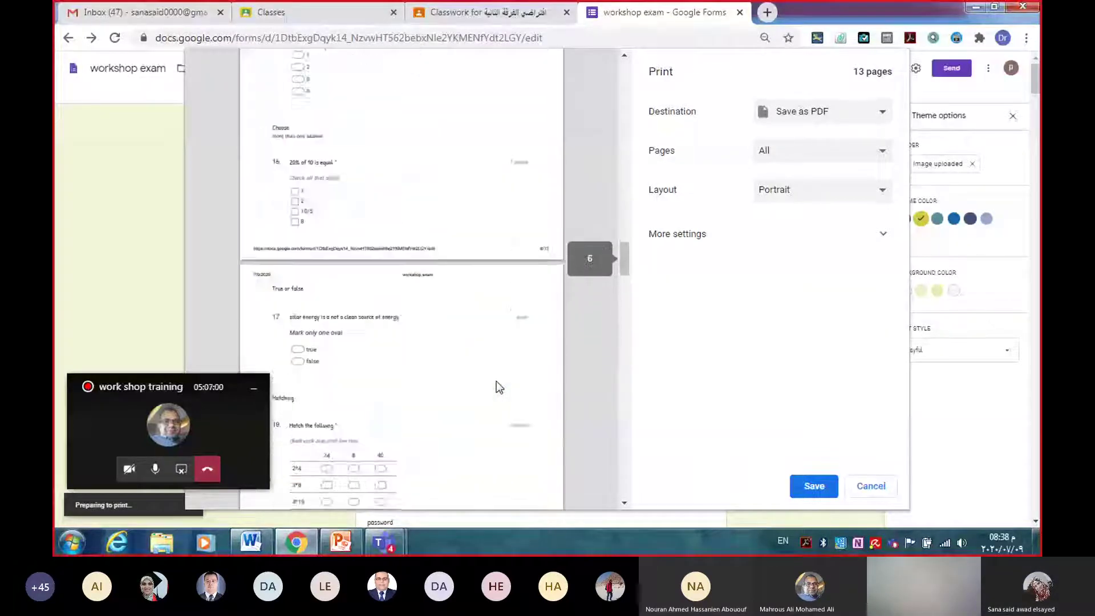
{"action": "scroll", "coordinate": [496, 381], "scroll_direction": "up", "scroll_amount": 15}
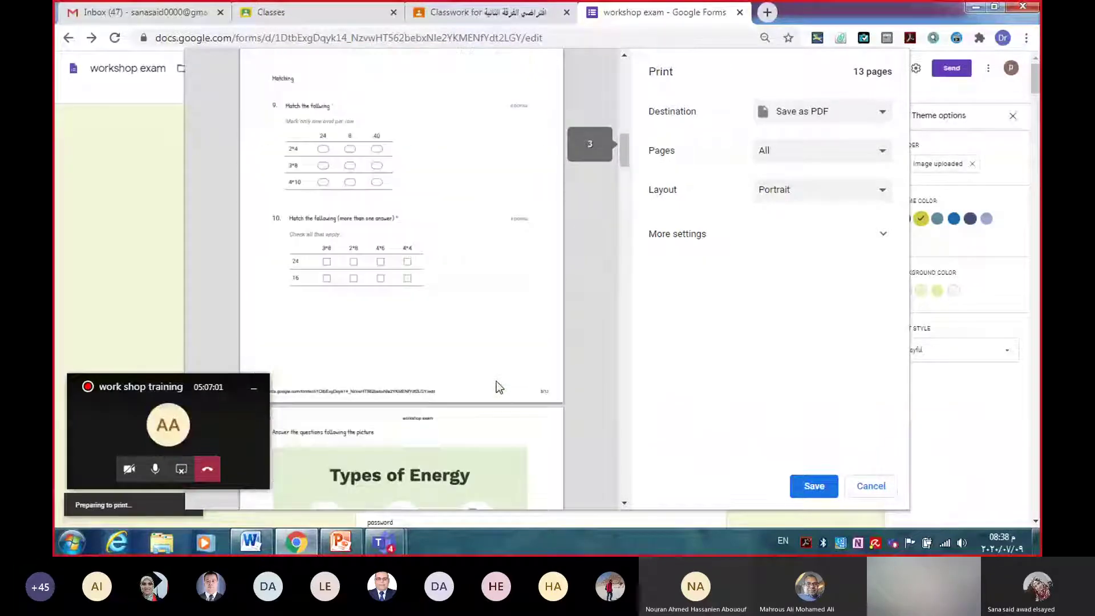
{"action": "scroll", "coordinate": [496, 381], "scroll_direction": "up", "scroll_amount": 15}
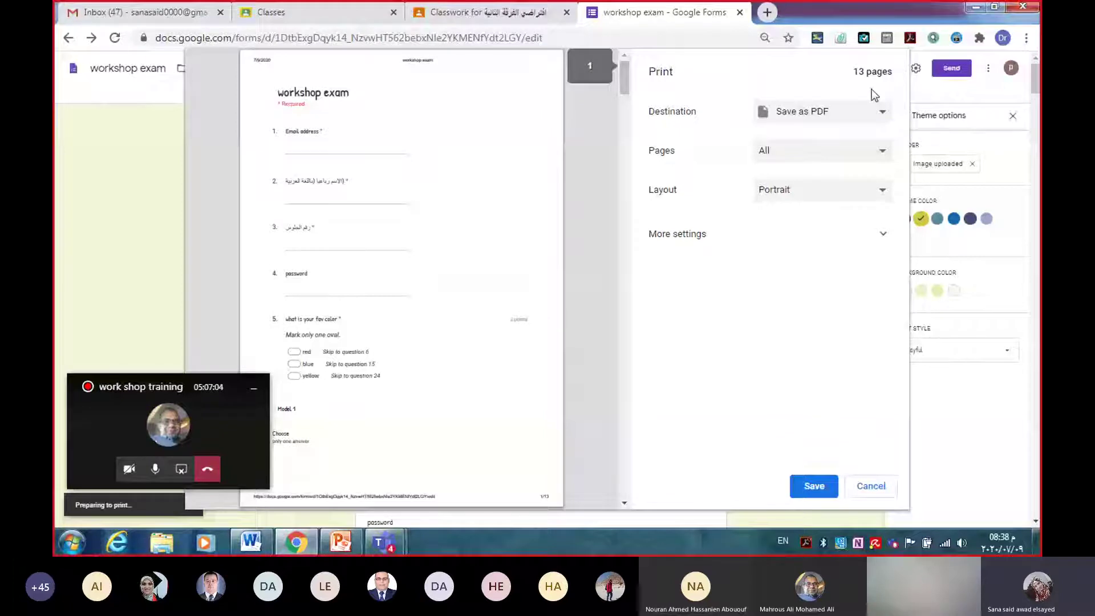
Step: Try the Samsung ML-1660 Series as the print destination and switch back to Save as PDF
{"action": "left_click", "coordinate": [883, 114]}
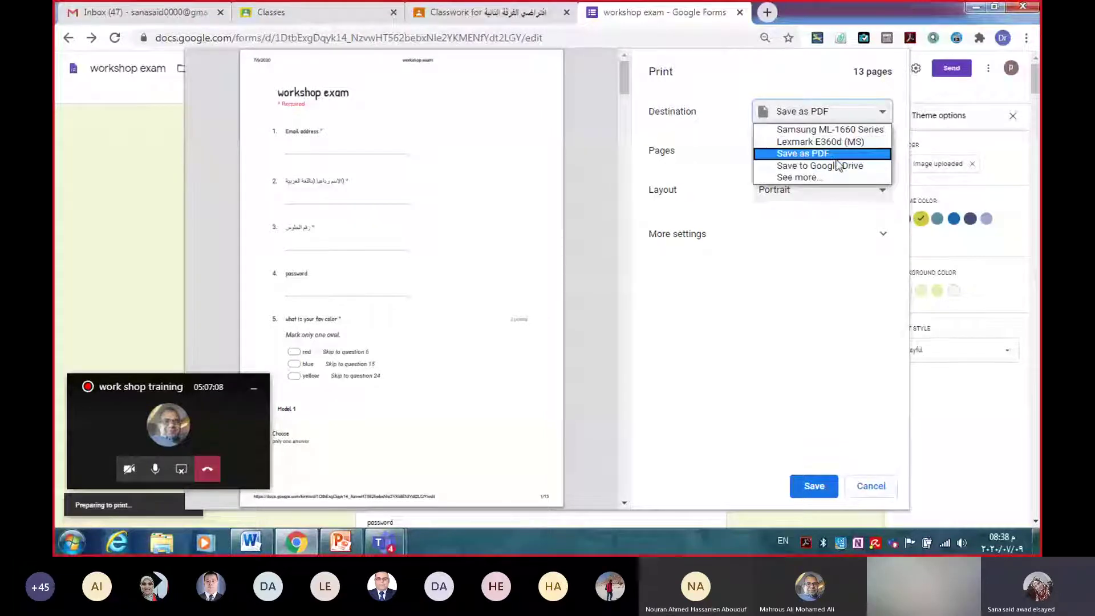
{"action": "left_click", "coordinate": [826, 130]}
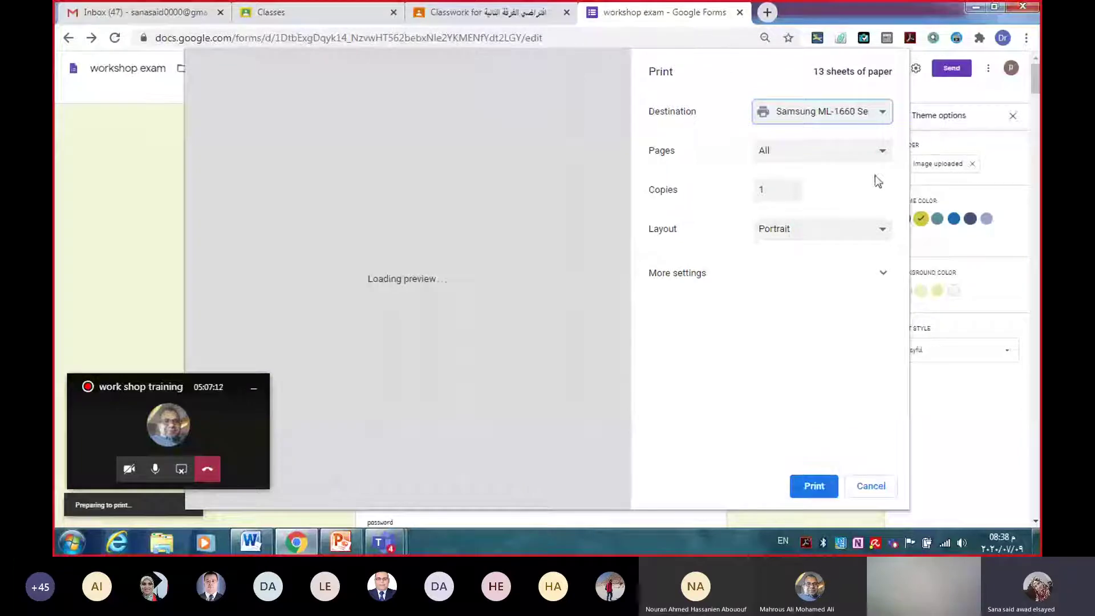
{"action": "left_click", "coordinate": [882, 118]}
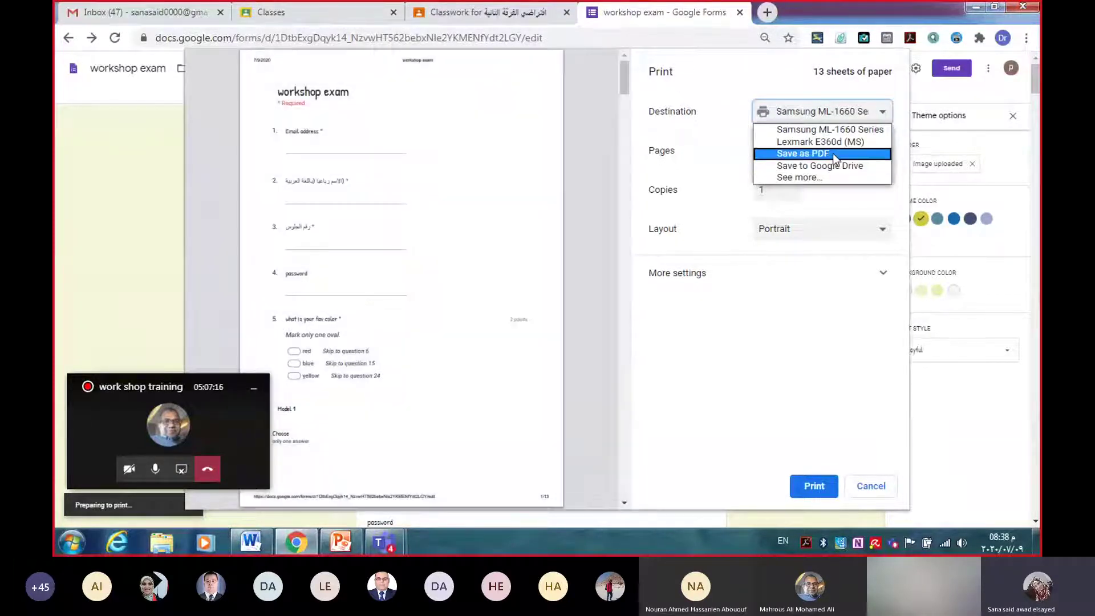
{"action": "left_click", "coordinate": [831, 153]}
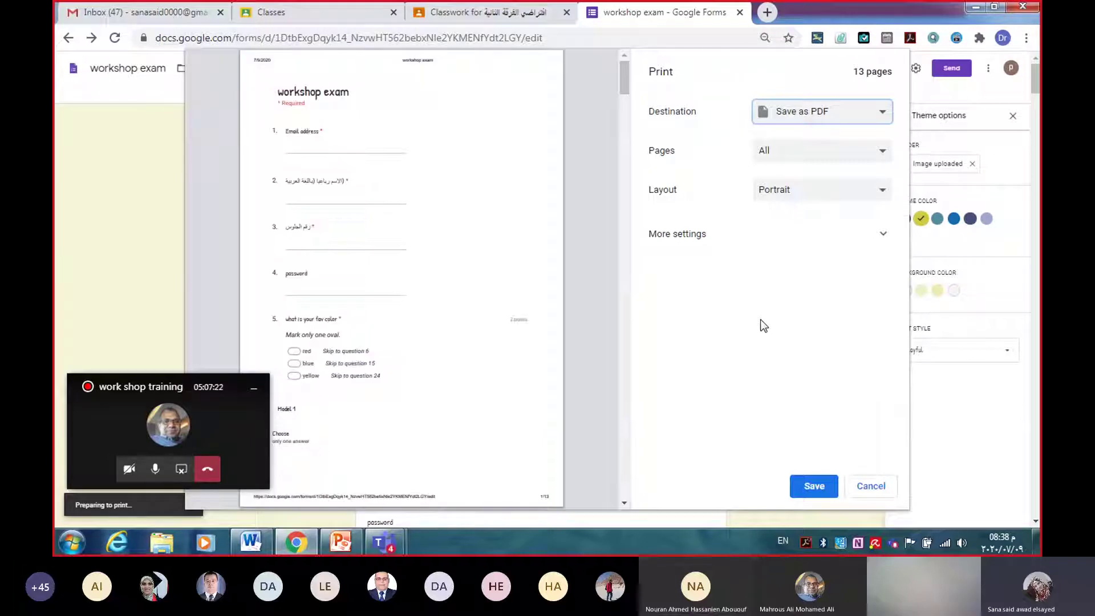
Step: Save the printable form as a PDF on the Desktop
{"action": "left_click", "coordinate": [815, 488]}
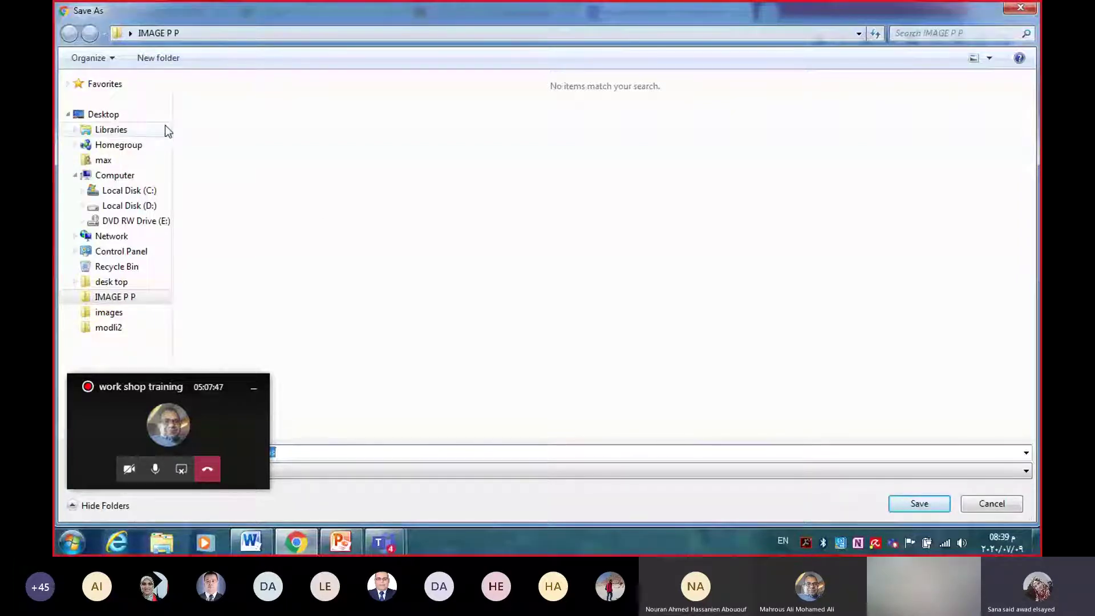
{"action": "left_click", "coordinate": [145, 114]}
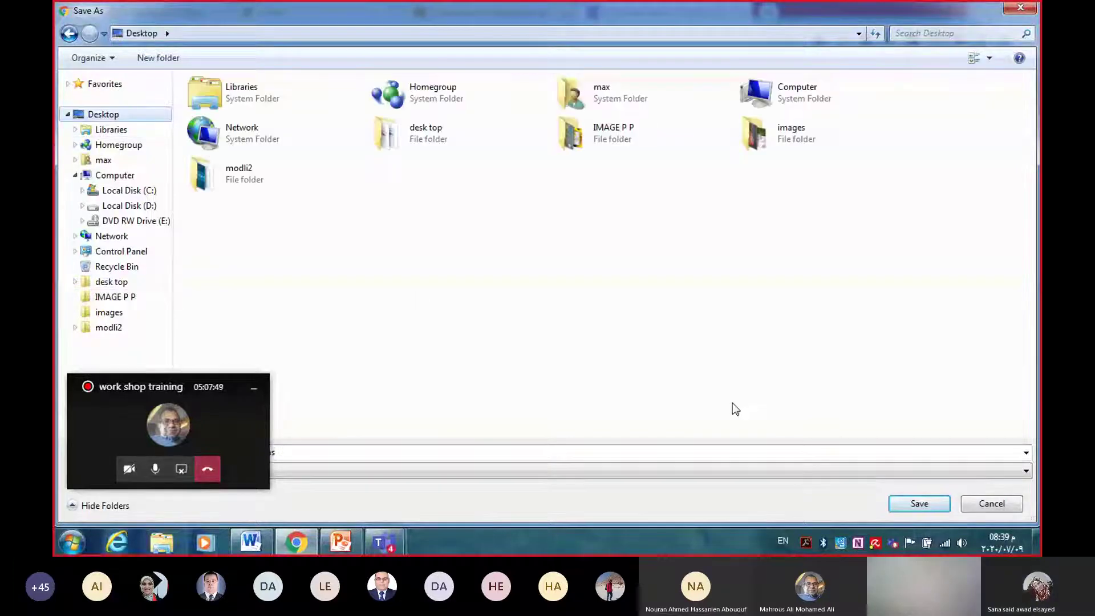
{"action": "left_click", "coordinate": [916, 505]}
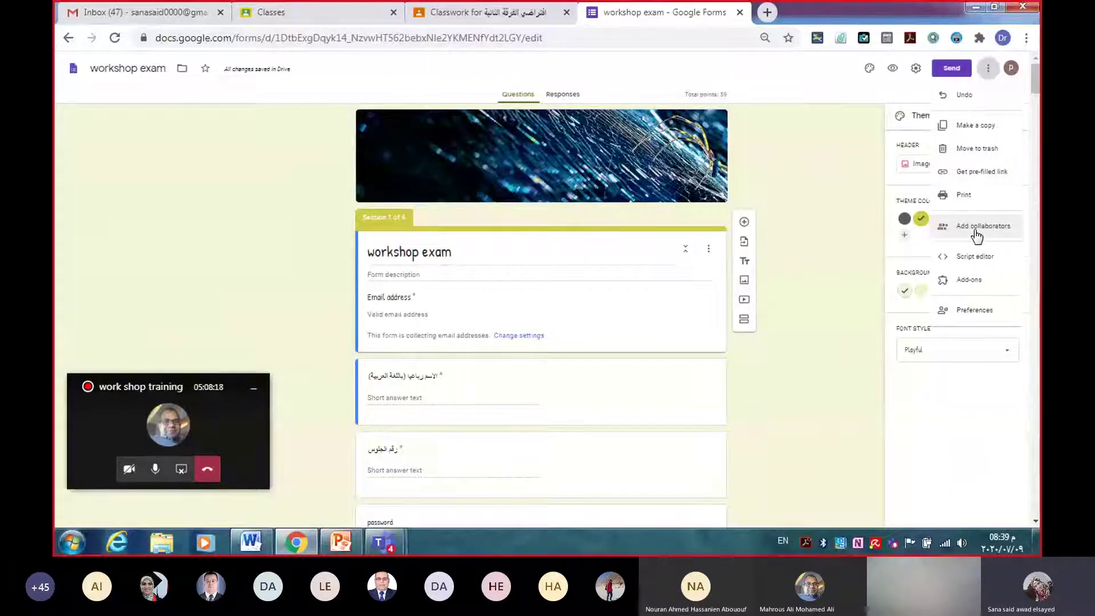
Step: Open the form's collaborator settings, check an editor's role options and the suggested people, and close without adding anyone
{"action": "left_click", "coordinate": [976, 230]}
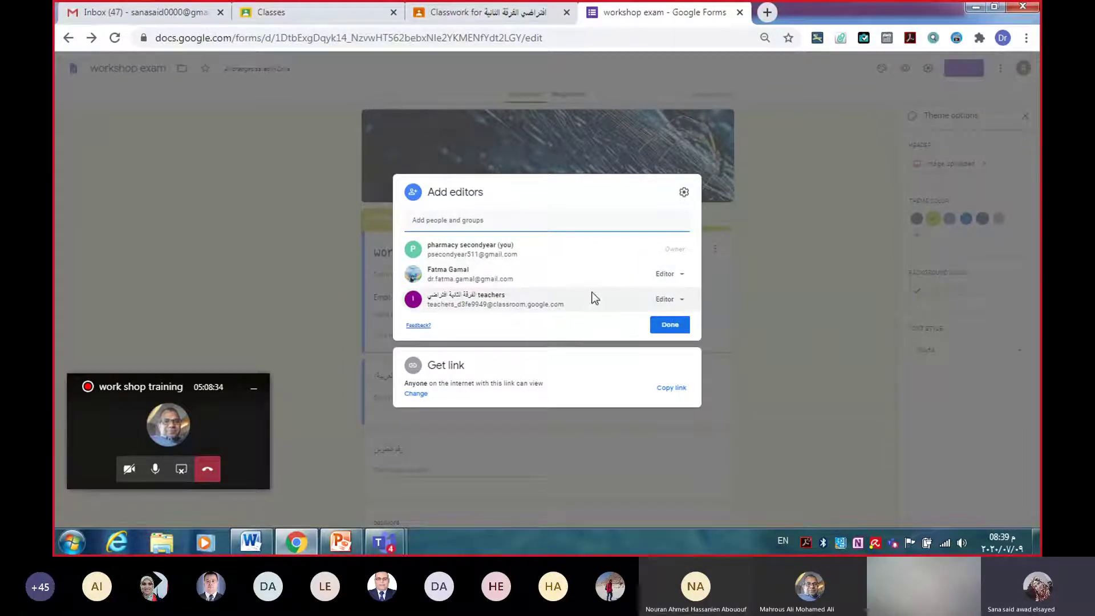
{"action": "mouse_move", "coordinate": [593, 297]}
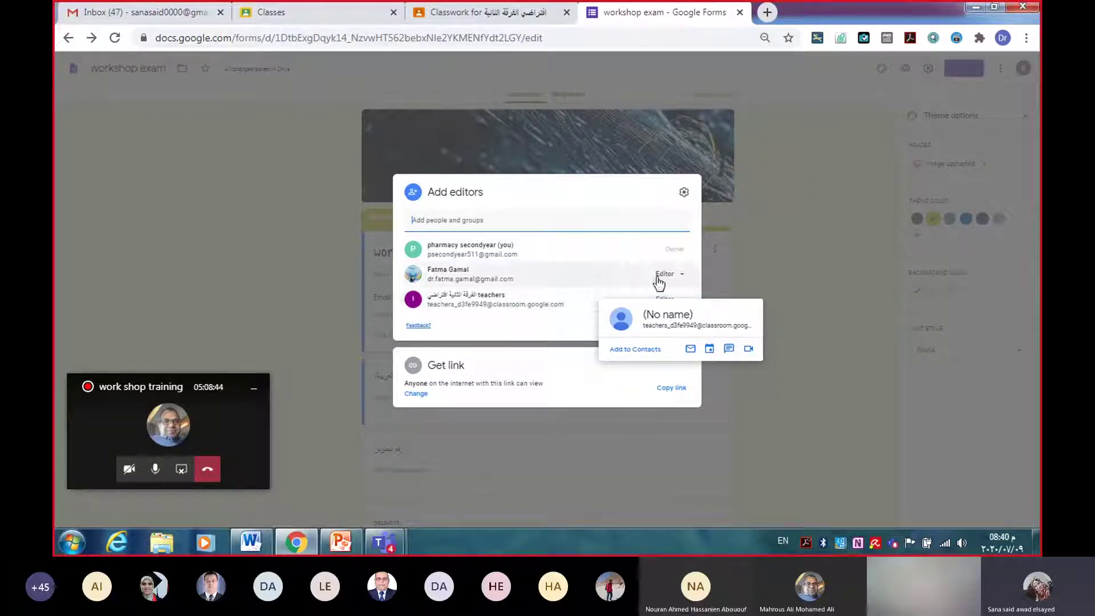
{"action": "left_click", "coordinate": [682, 280]}
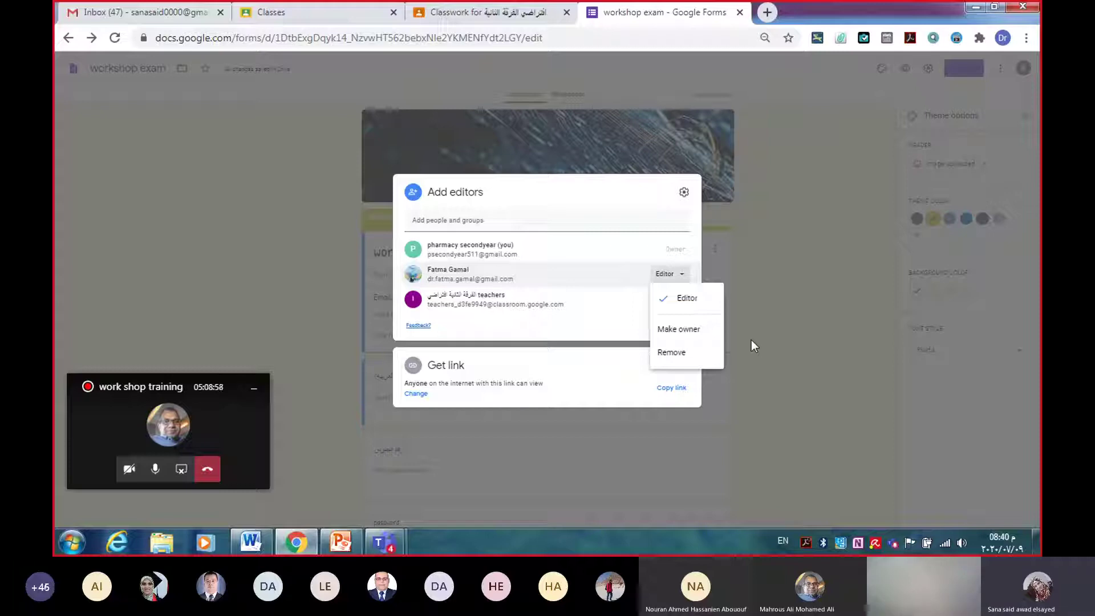
{"action": "left_click", "coordinate": [482, 221]}
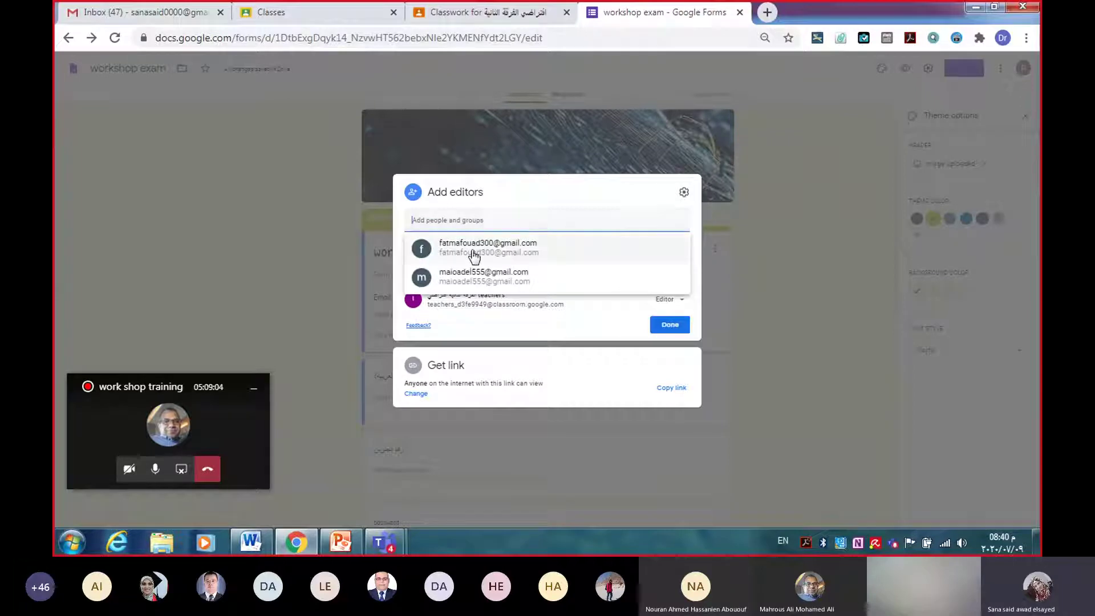
{"action": "mouse_move", "coordinate": [473, 255]}
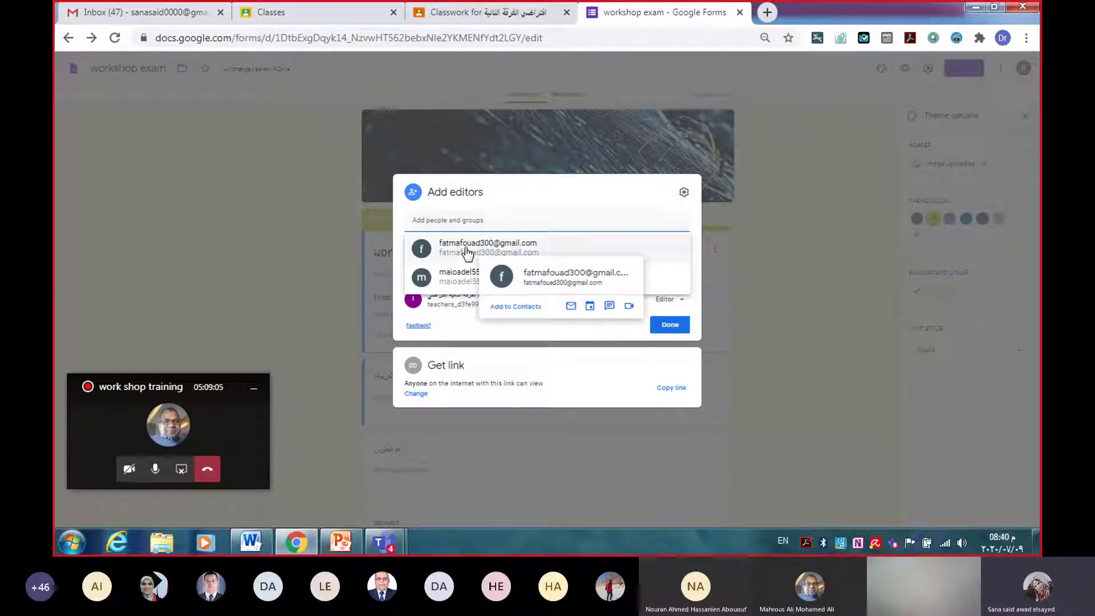
{"action": "left_click", "coordinate": [671, 329]}
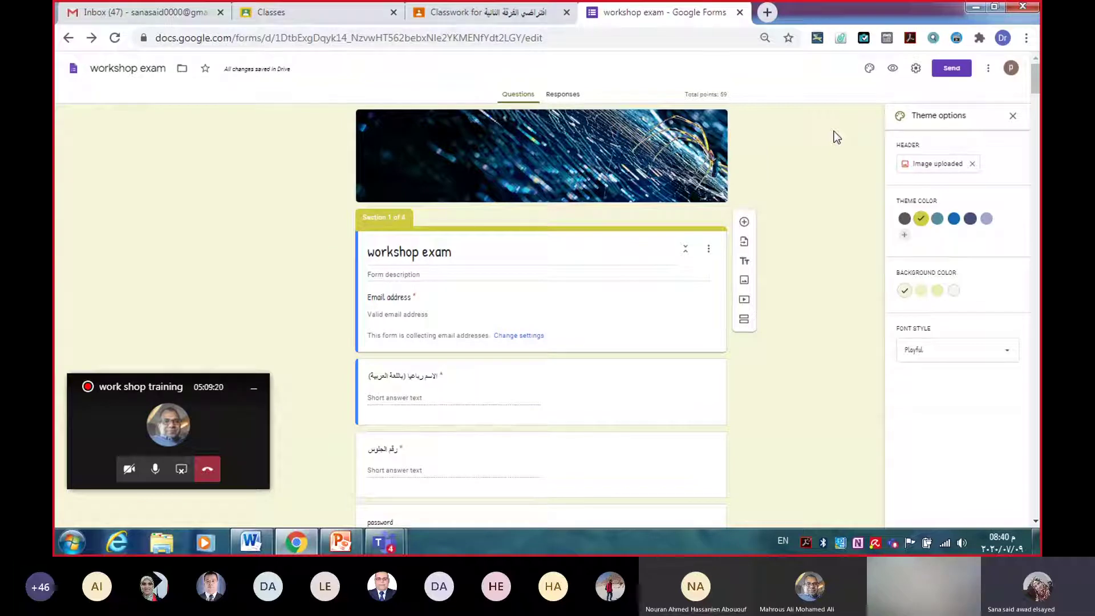
Step: Examine the default form and question settings in the form preferences and close them without making changes
{"action": "left_click", "coordinate": [989, 71]}
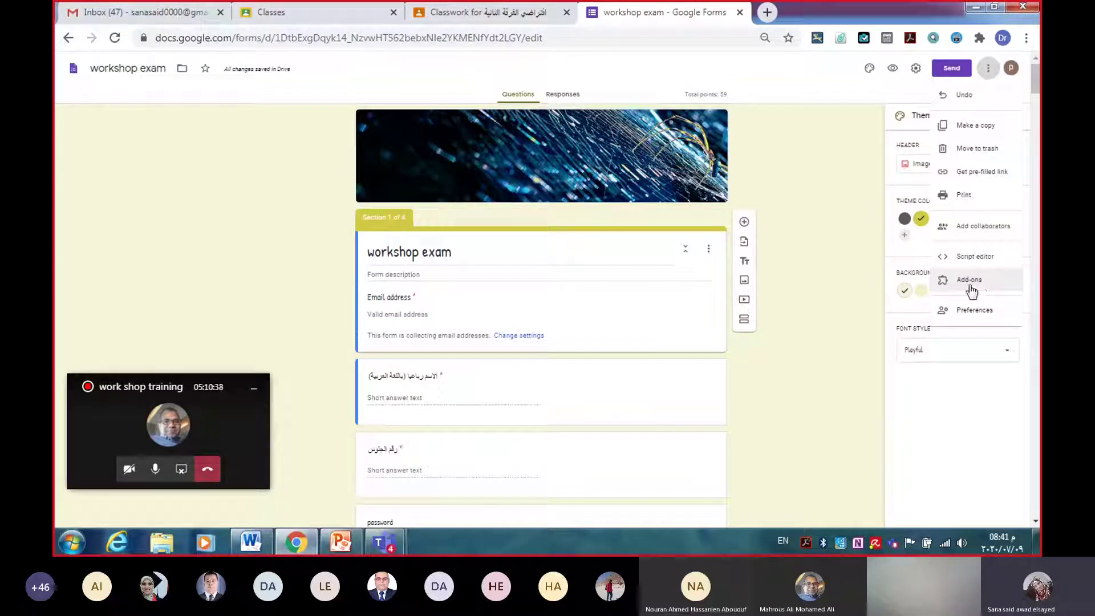
{"action": "left_click", "coordinate": [988, 314]}
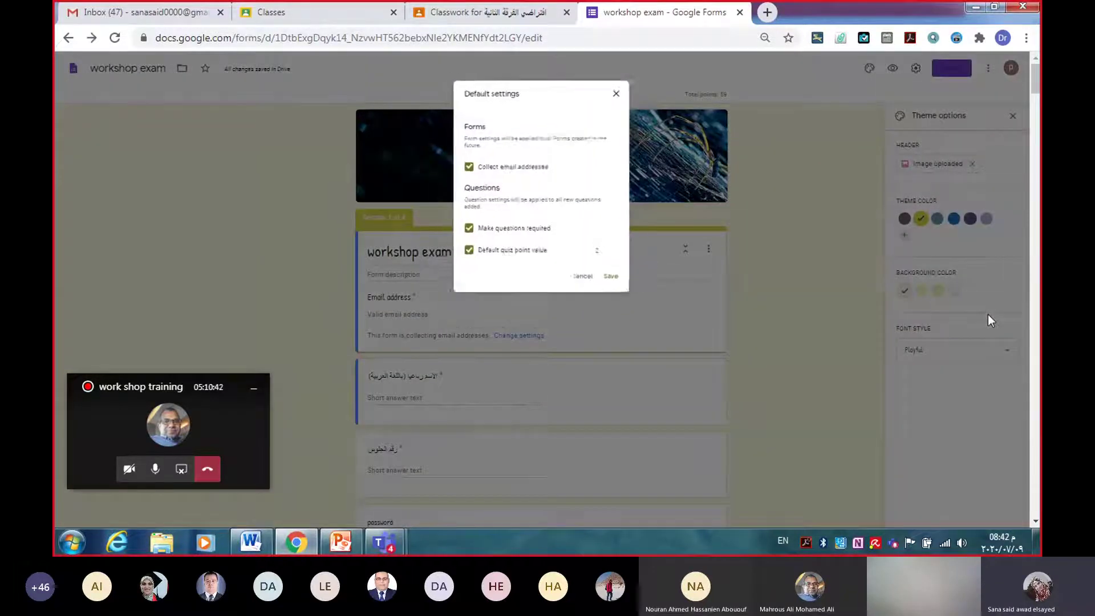
{"action": "left_click", "coordinate": [988, 313]}
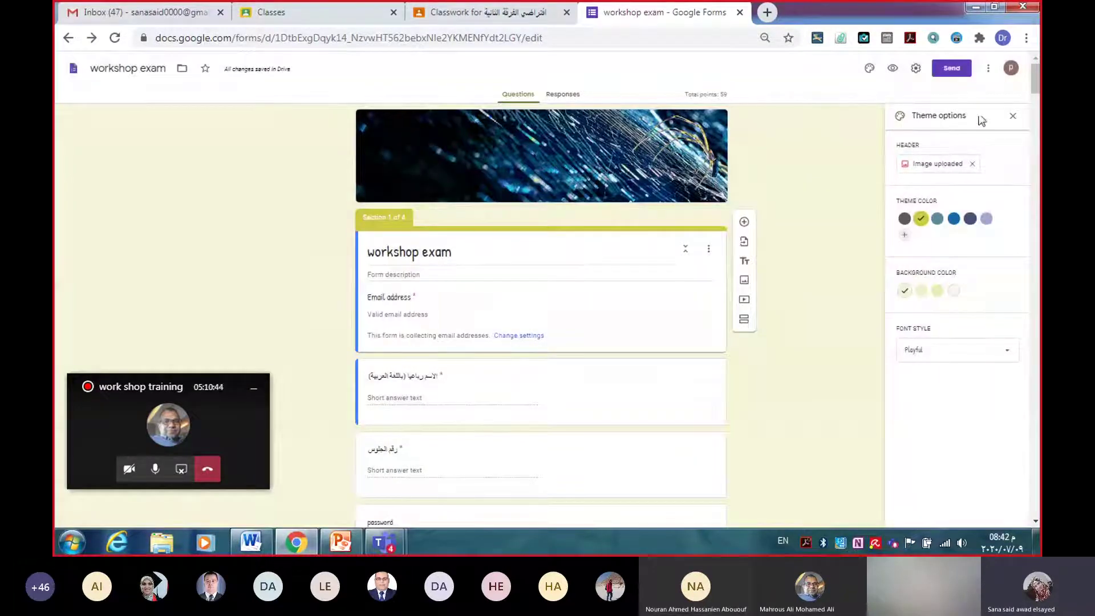
{"action": "left_click", "coordinate": [988, 67]}
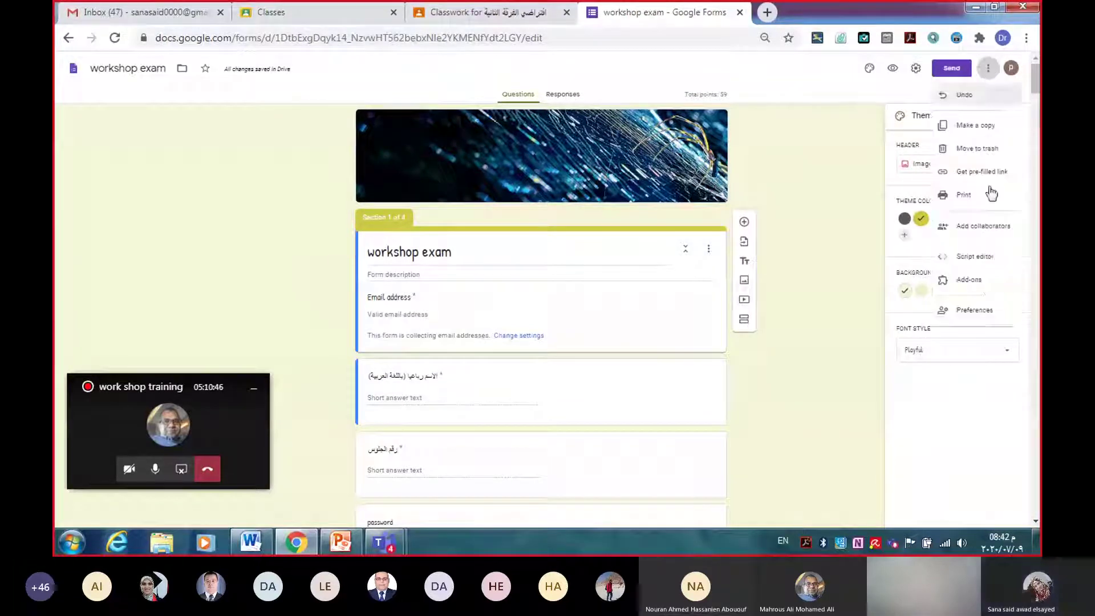
{"action": "left_click", "coordinate": [966, 313]}
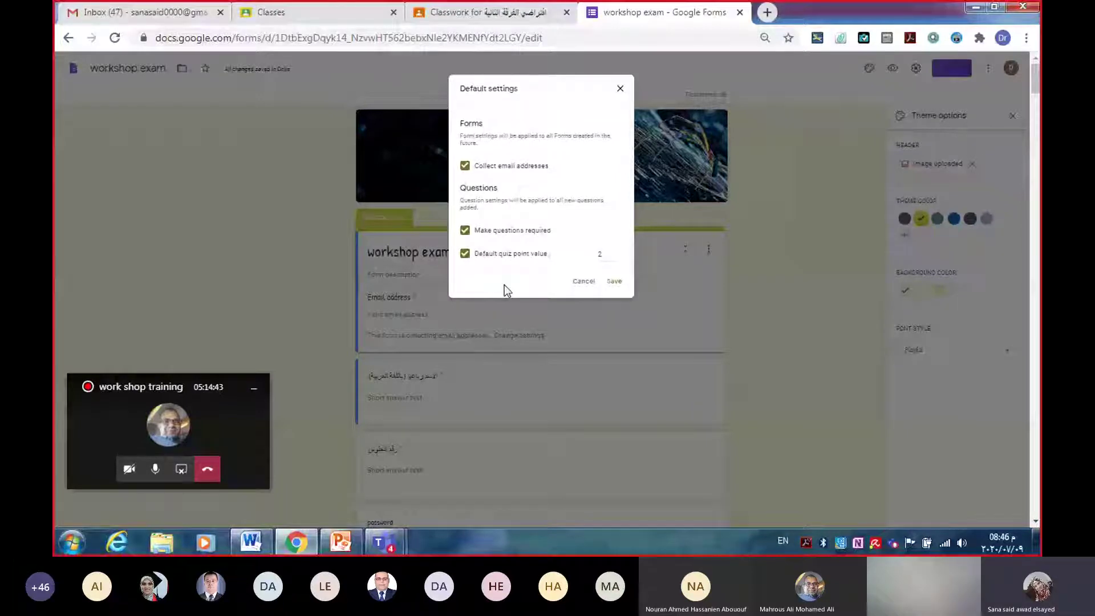
{"action": "left_click", "coordinate": [653, 399]}
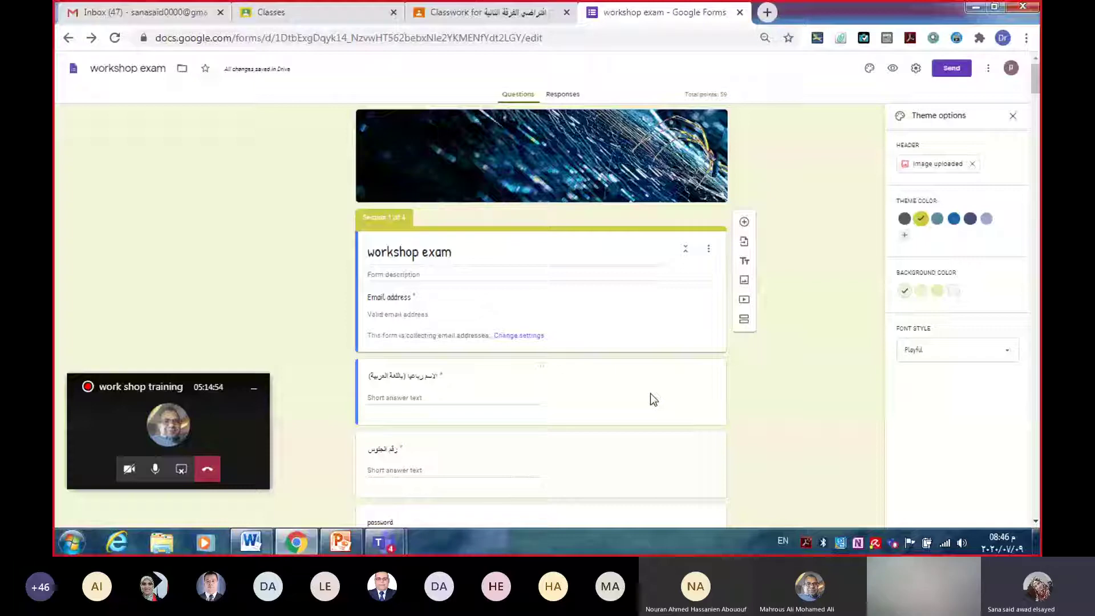
{"action": "left_click", "coordinate": [988, 69]}
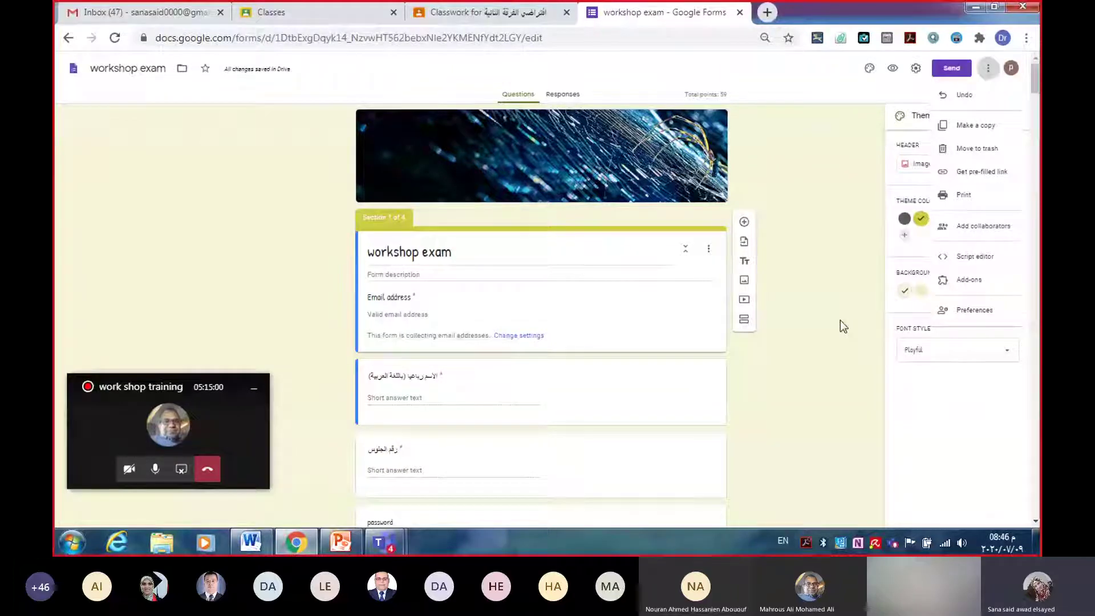
{"action": "left_click", "coordinate": [853, 274]}
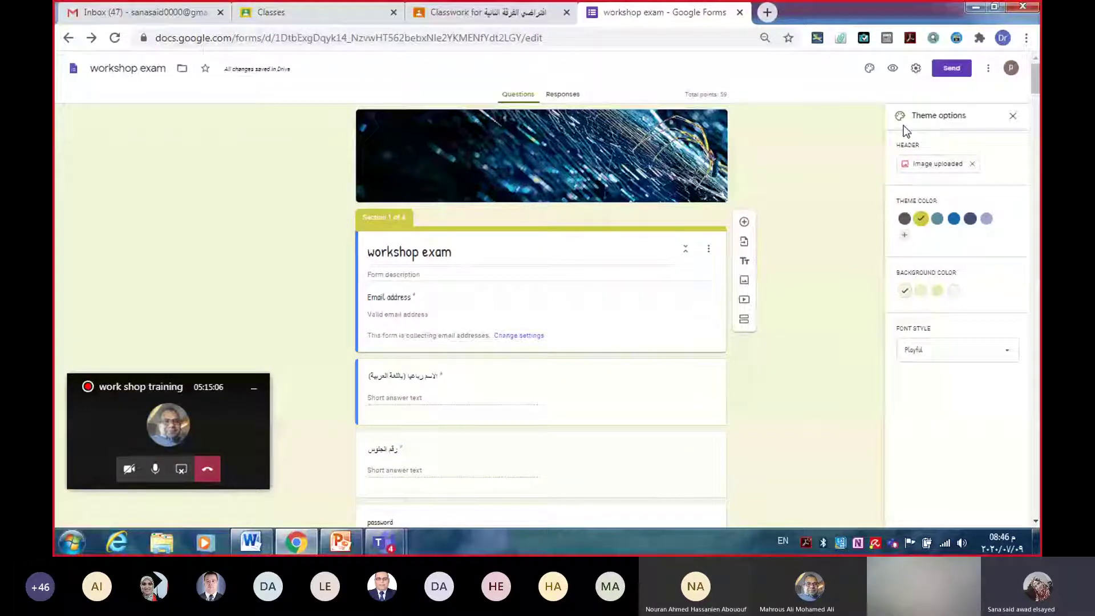
Step: Enable Limit to 1 response in the form's general settings and check the presentation options
{"action": "left_click", "coordinate": [915, 68]}
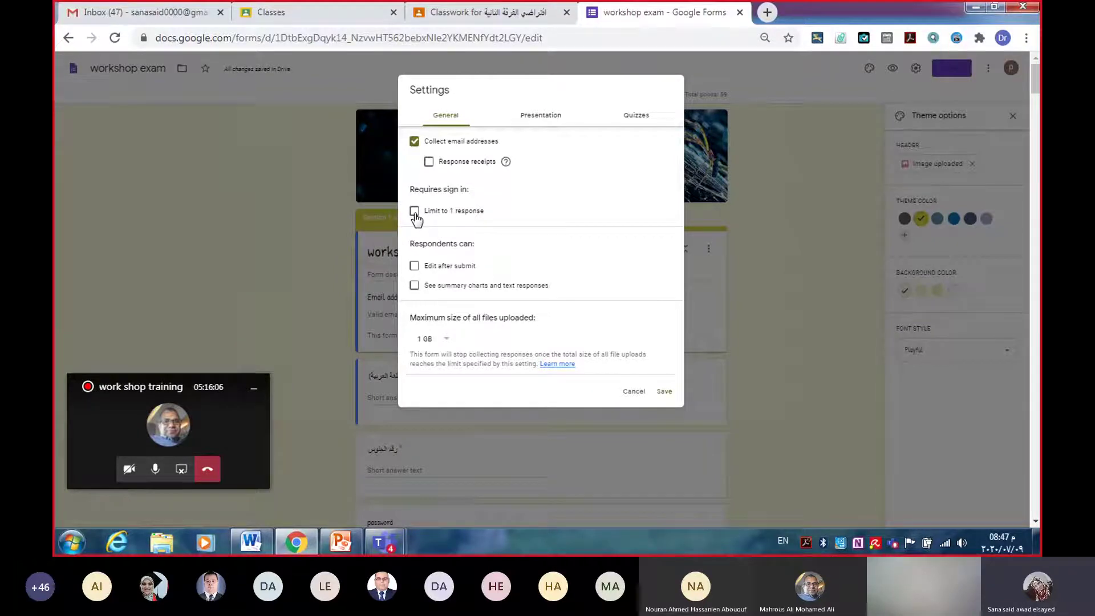
{"action": "left_click", "coordinate": [415, 213]}
{"action": "left_click", "coordinate": [415, 211]}
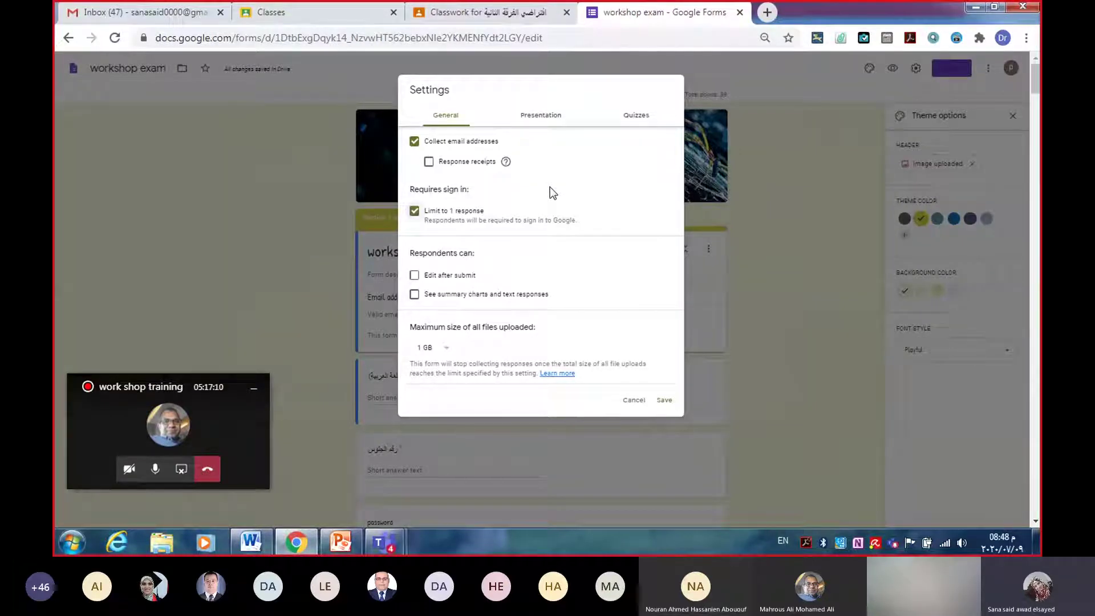
{"action": "left_click", "coordinate": [541, 117]}
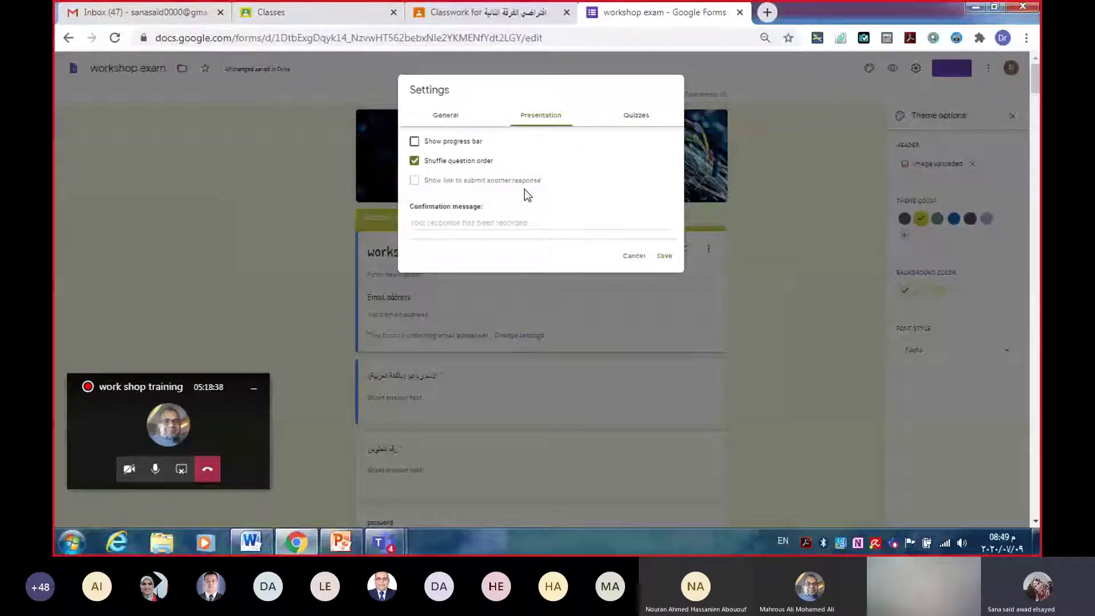
Step: Turn off Limit to 1 response, check the option for submitting another response, and return to the general settings
{"action": "left_click", "coordinate": [456, 121]}
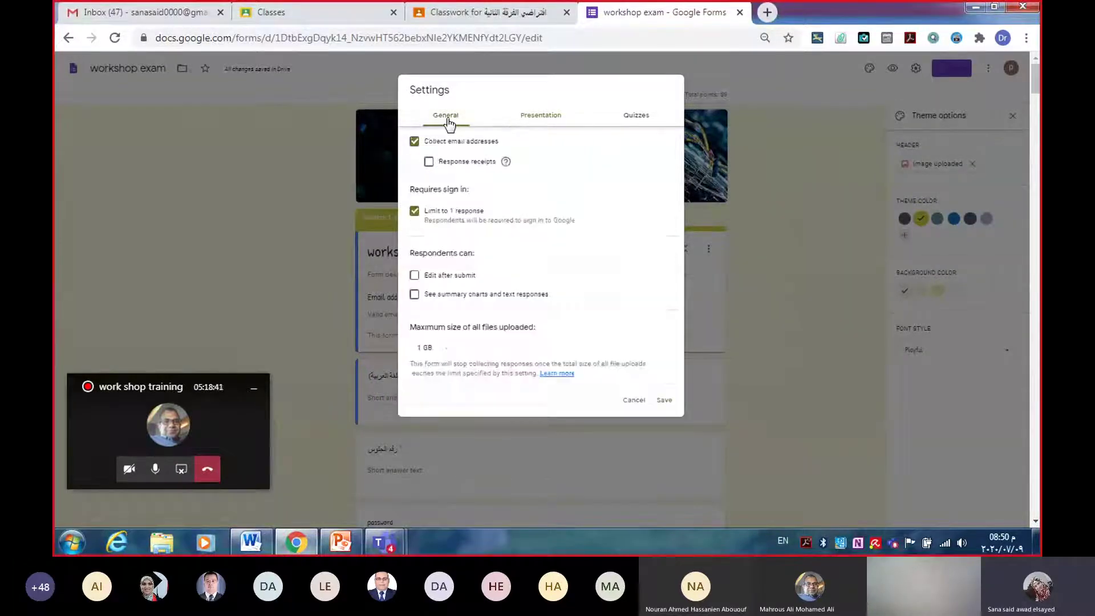
{"action": "left_click", "coordinate": [432, 213]}
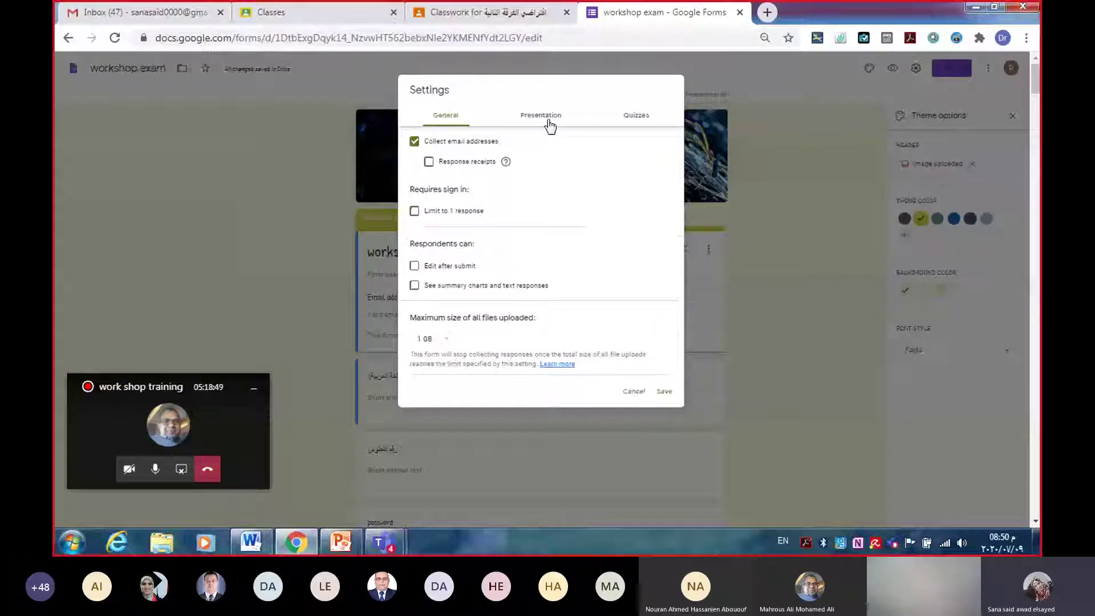
{"action": "left_click", "coordinate": [549, 124]}
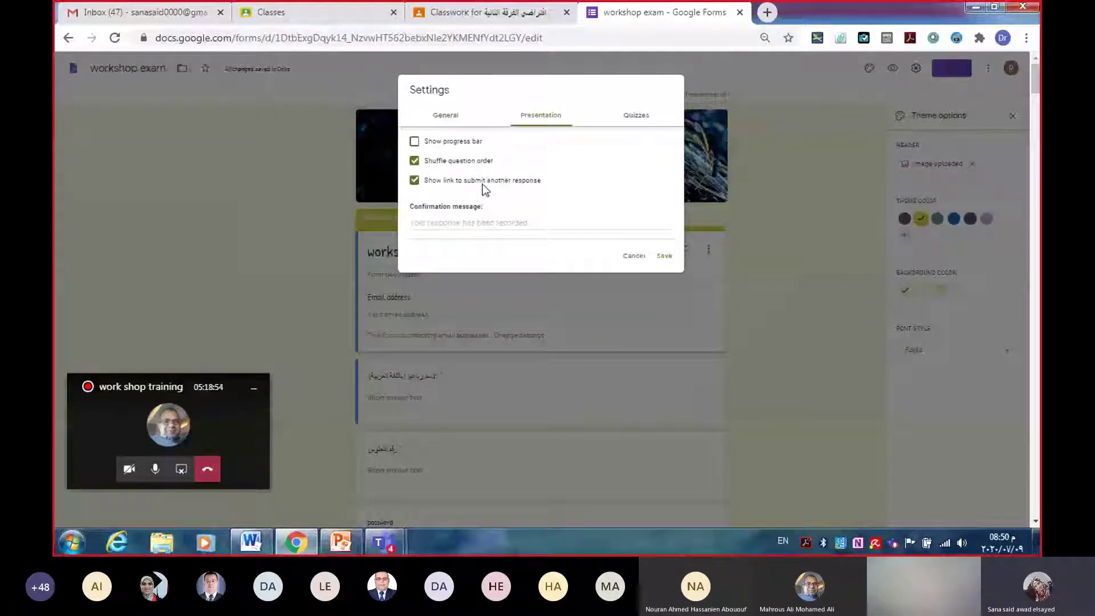
{"action": "left_click", "coordinate": [457, 114]}
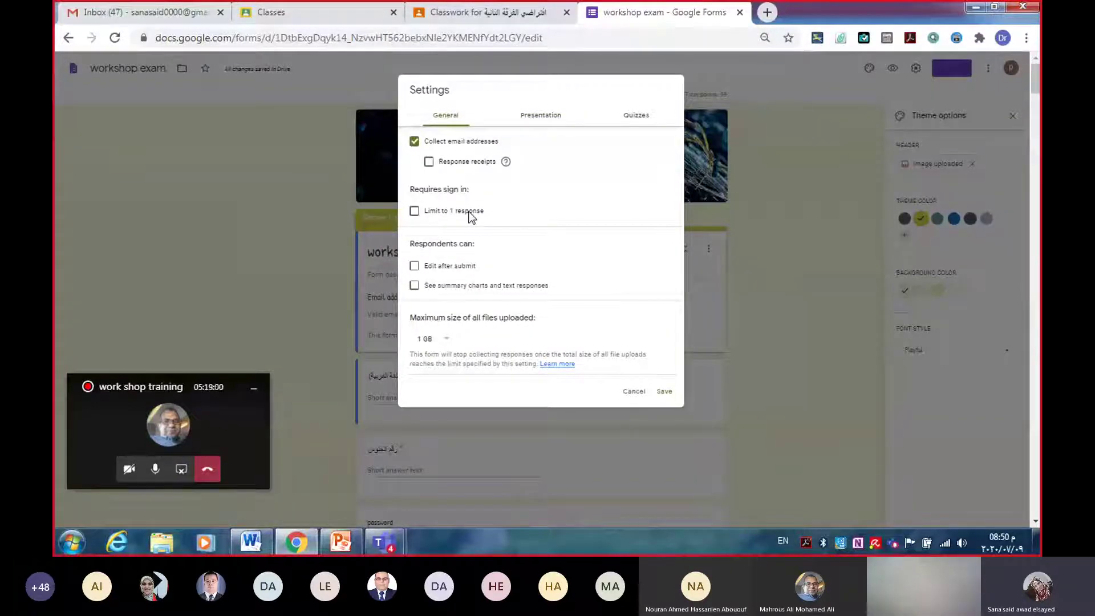
Step: Enable Limit to 1 response and set the form's confirmation message to "thanks for your response"
{"action": "left_click", "coordinate": [443, 210]}
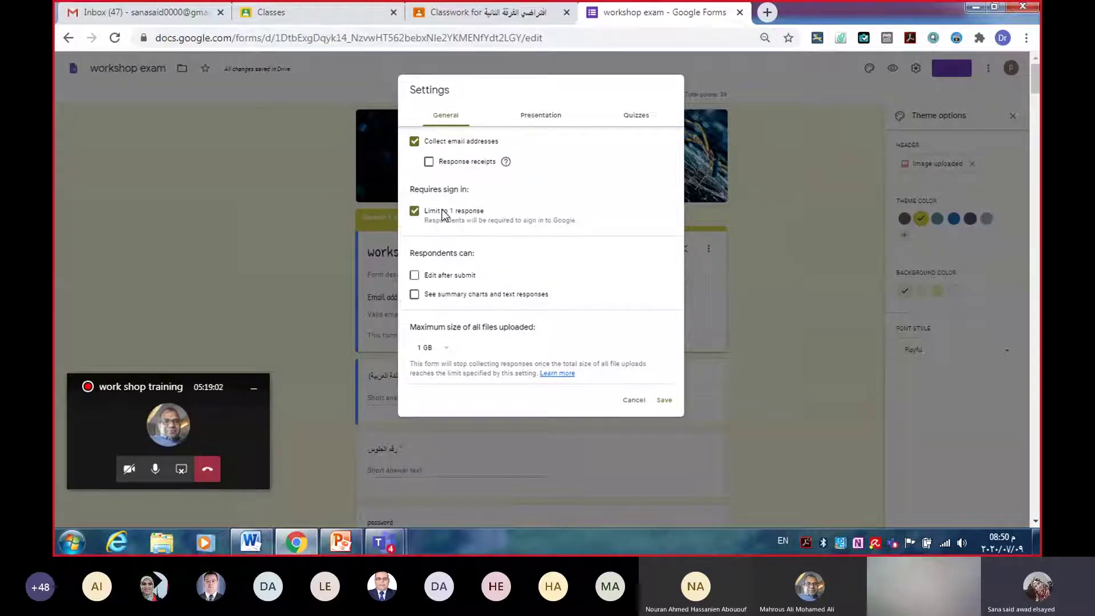
{"action": "left_click", "coordinate": [540, 117]}
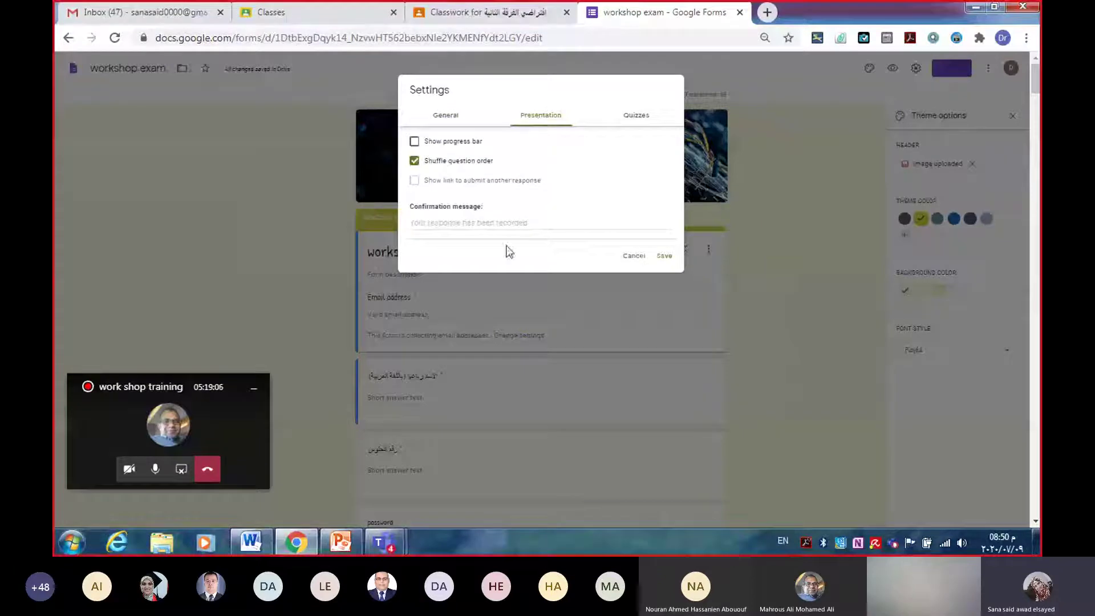
{"action": "left_click", "coordinate": [513, 222]}
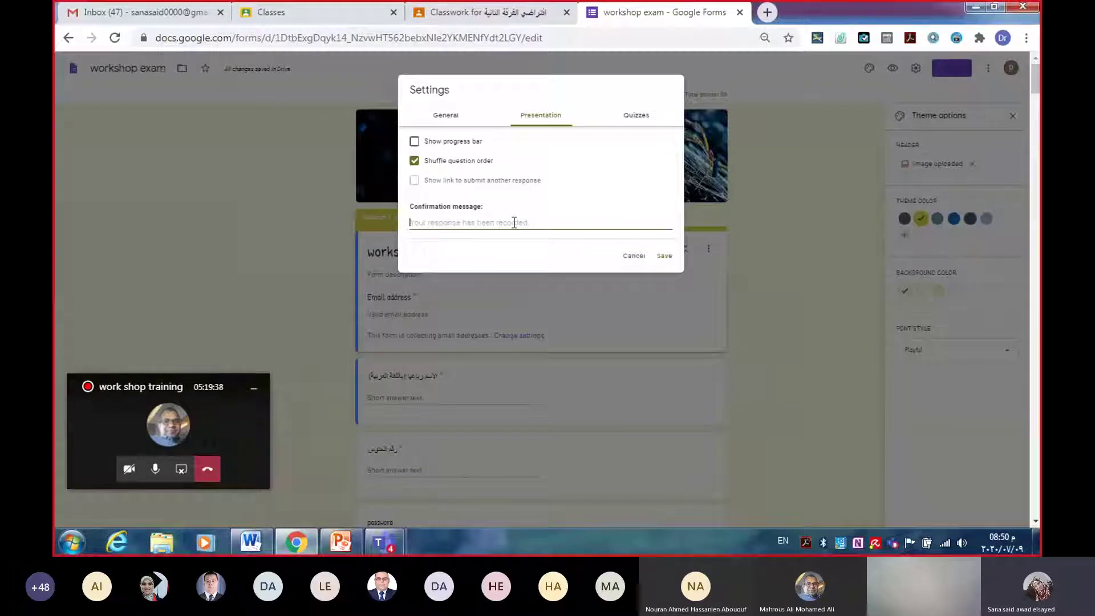
{"action": "type", "text": "g"}
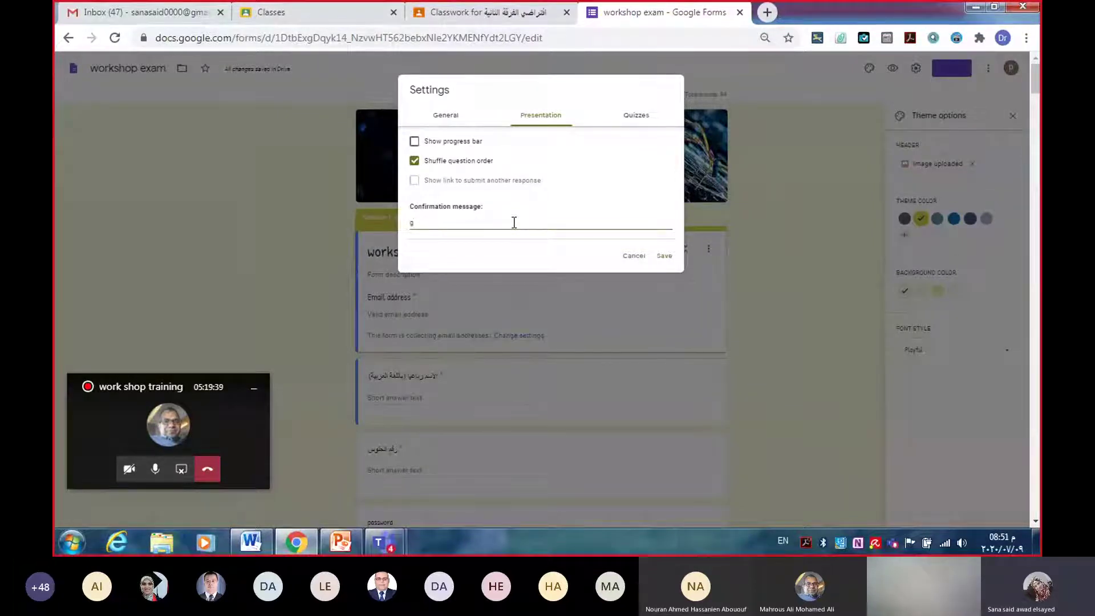
{"action": "key", "text": "BackSpace"}
{"action": "type", "text": "g"}
{"action": "key", "text": "BackSpace"}
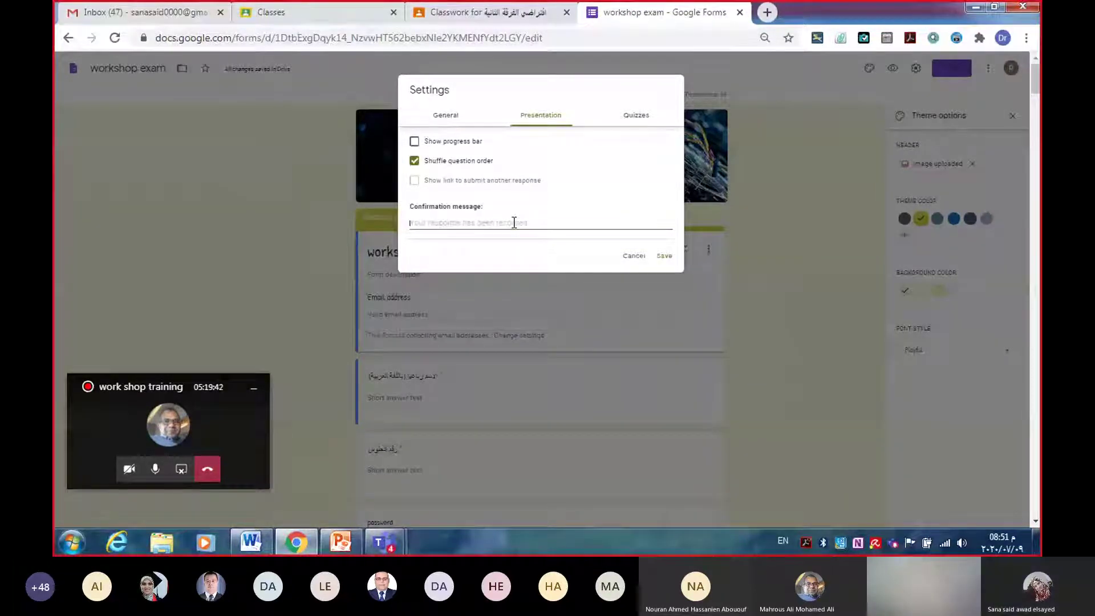
{"action": "type", "text": "t"}
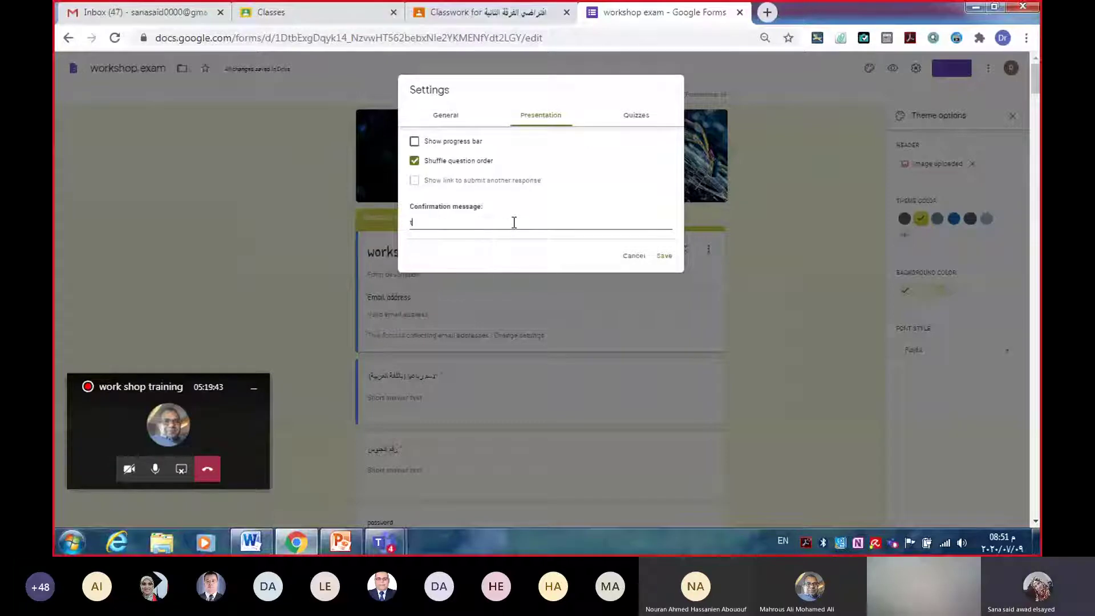
{"action": "type", "text": "ha"}
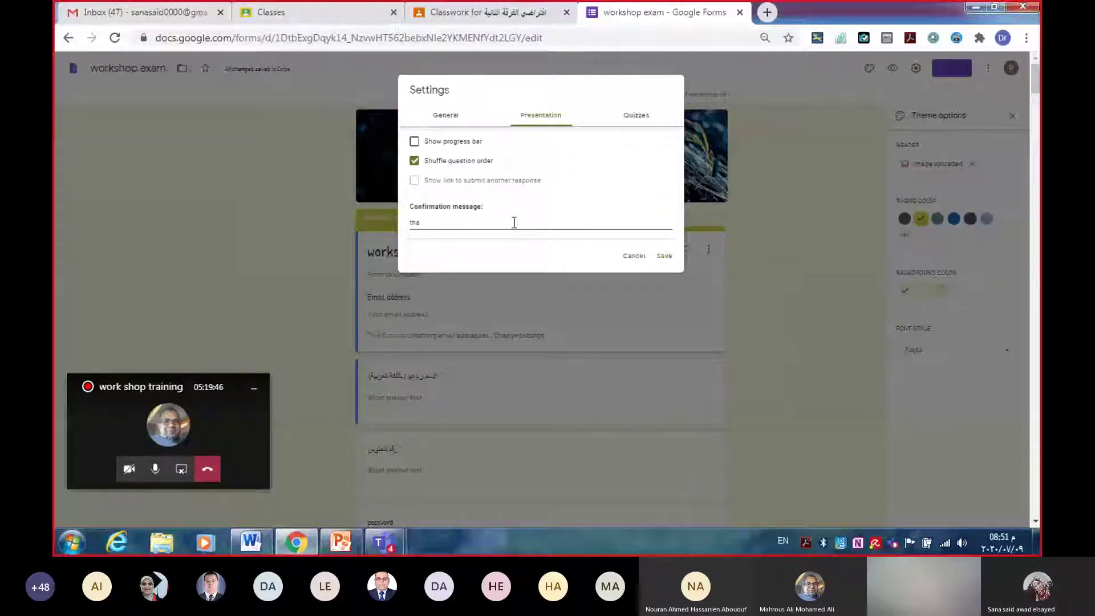
{"action": "type", "text": "nks"}
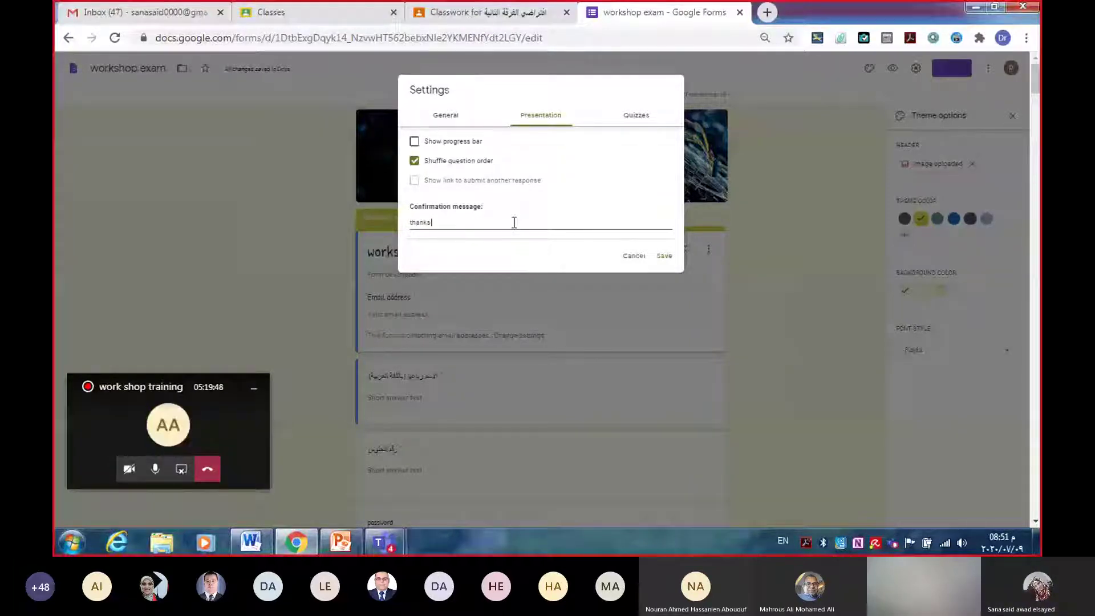
{"action": "type", "text": " for"}
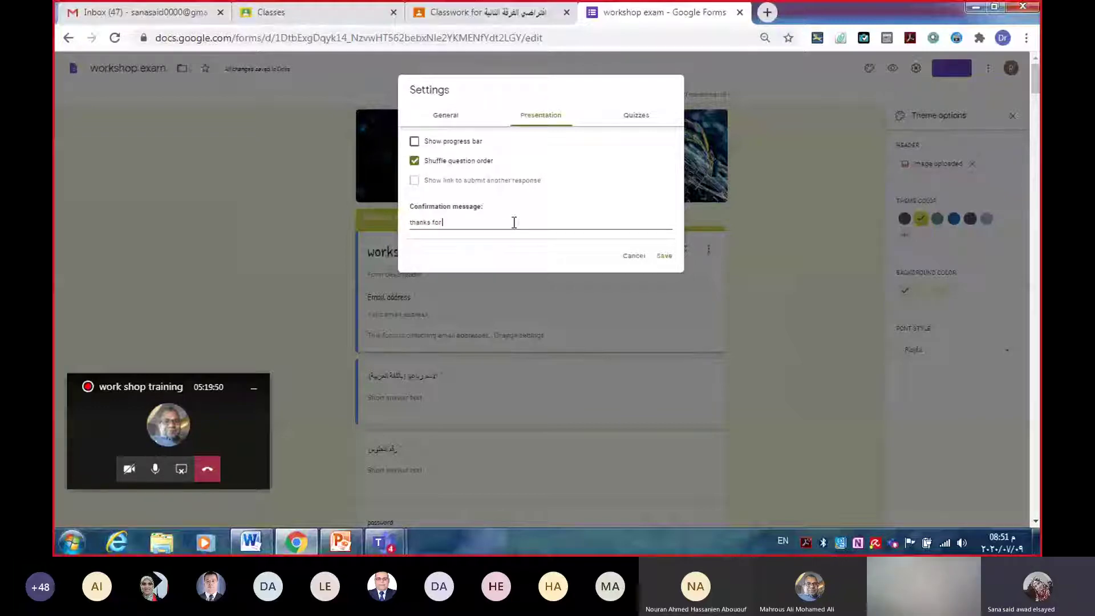
{"action": "type", "text": " your"}
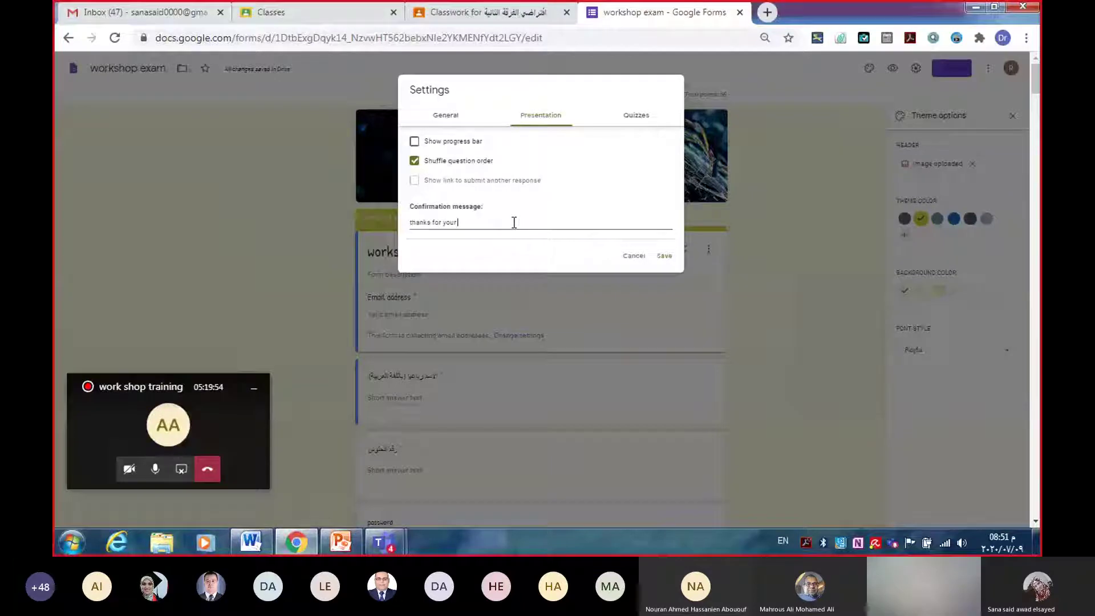
{"action": "type", "text": " response"}
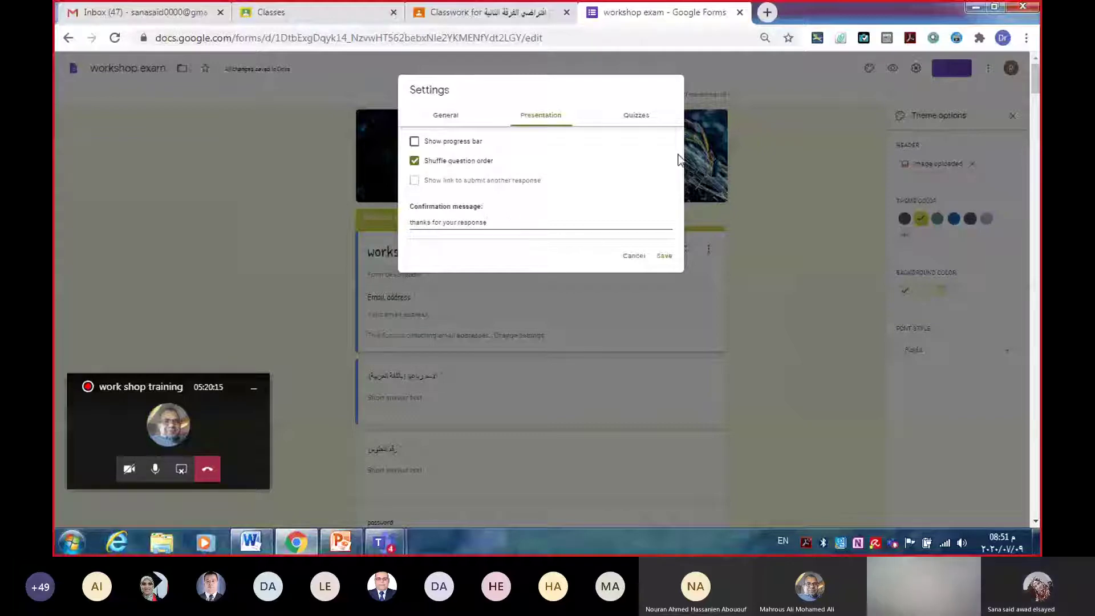
Step: Keep the form as a quiz, release grades later after manual review, hide missed questions and correct answers from respondents, and save the settings
{"action": "left_click", "coordinate": [641, 116]}
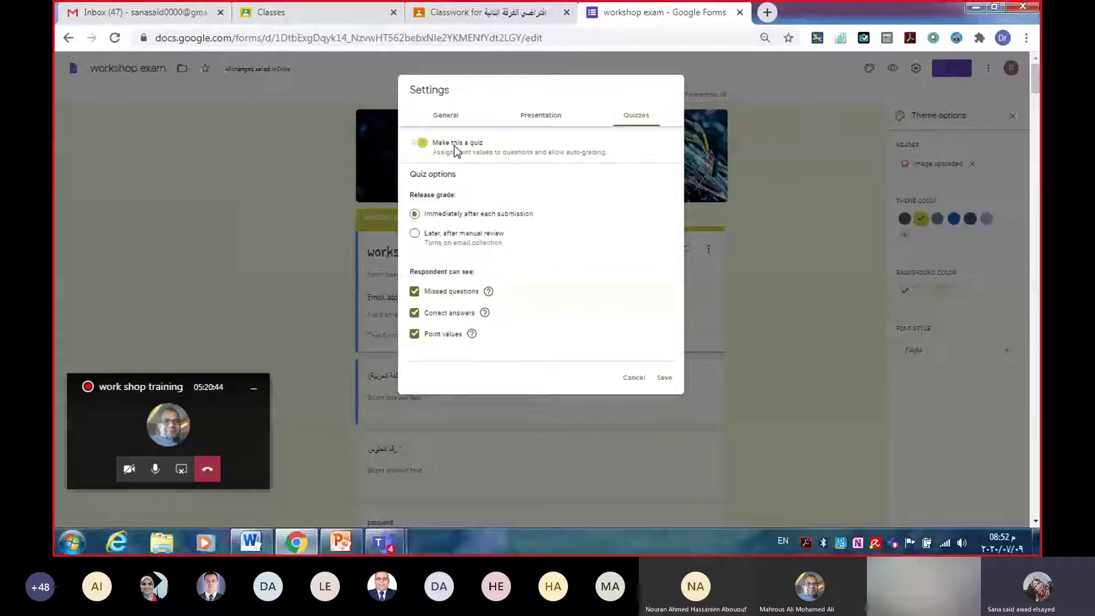
{"action": "left_click", "coordinate": [418, 146]}
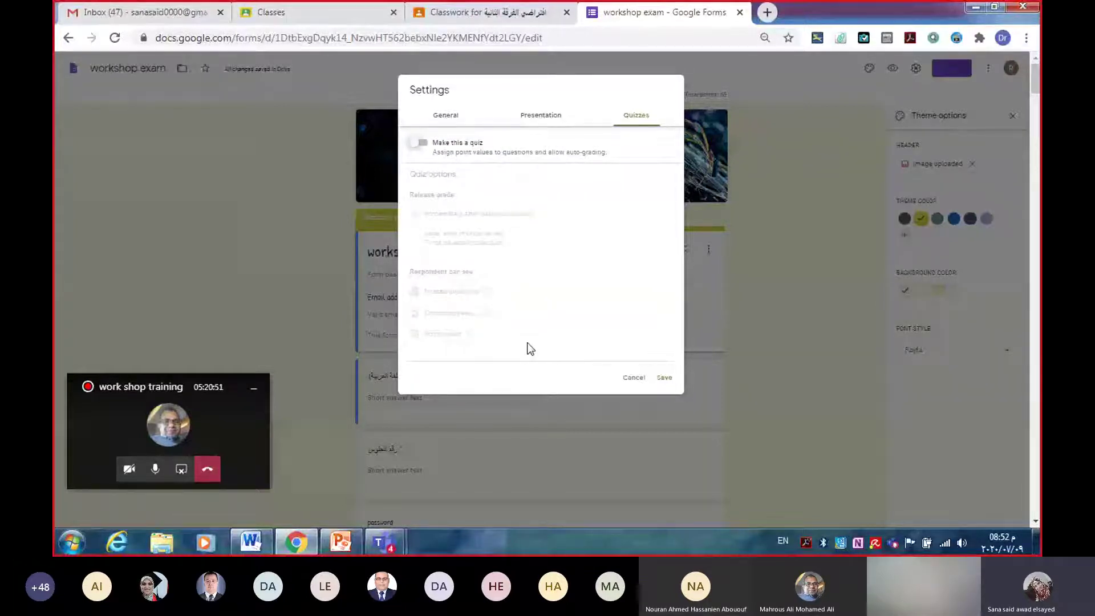
{"action": "left_click", "coordinate": [422, 144]}
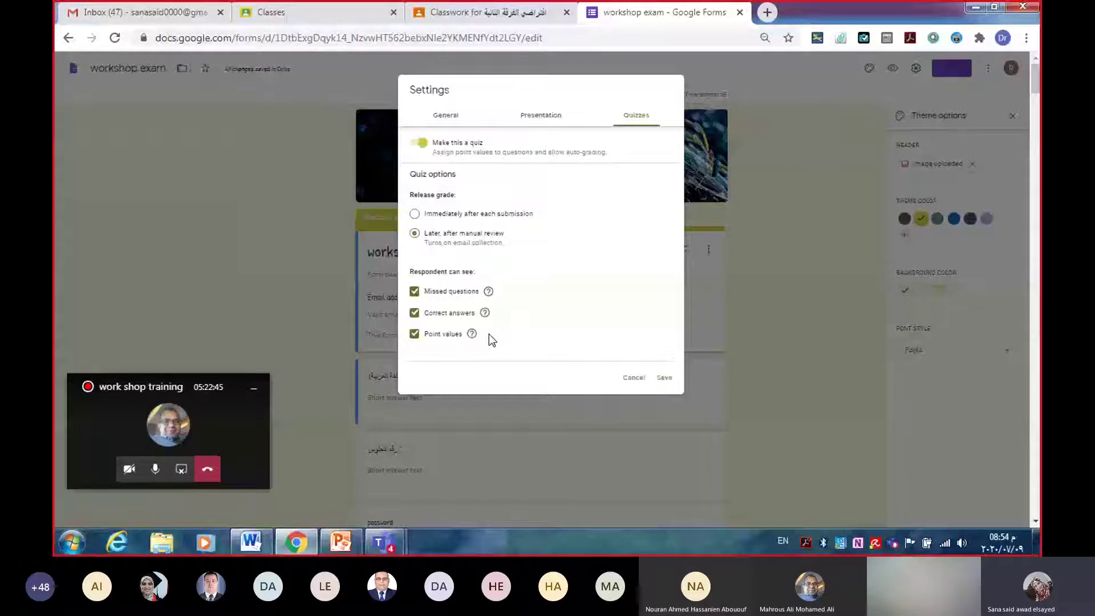
{"action": "left_click", "coordinate": [415, 292]}
{"action": "left_click", "coordinate": [414, 315]}
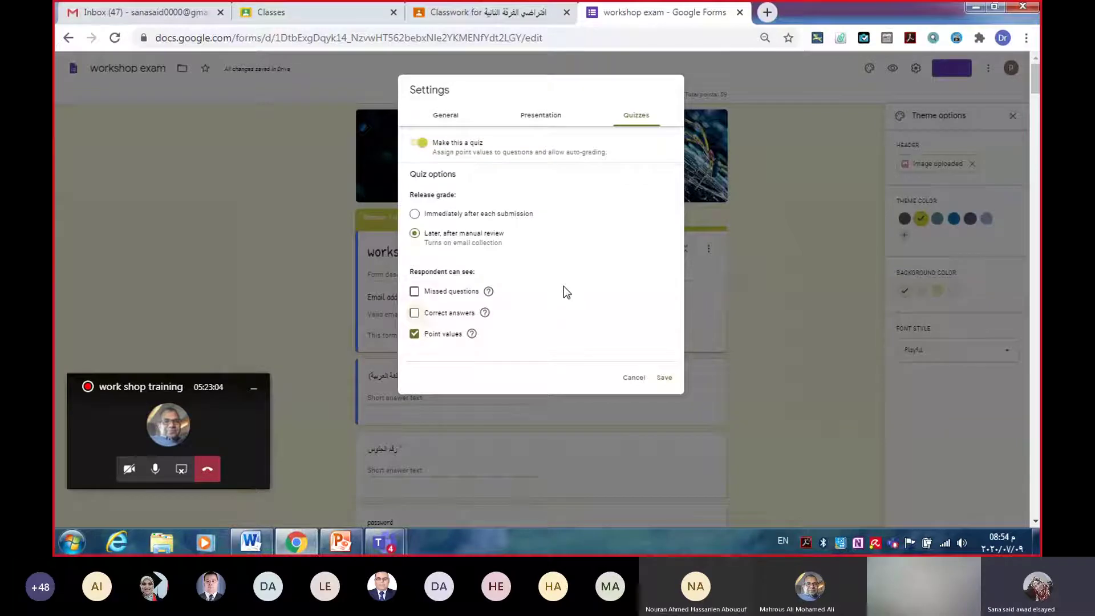
{"action": "left_click", "coordinate": [665, 378]}
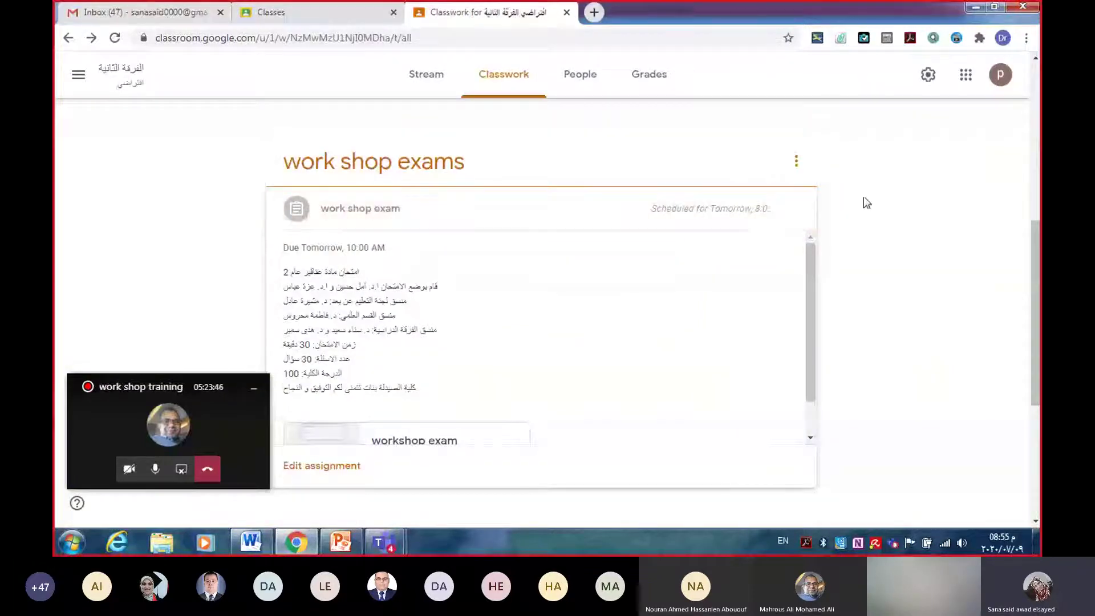
Step: Open the scheduled work shop exam assignment for editing, review its details, and return to the classwork page without changes
{"action": "scroll", "coordinate": [863, 200], "scroll_direction": "up", "scroll_amount": 1}
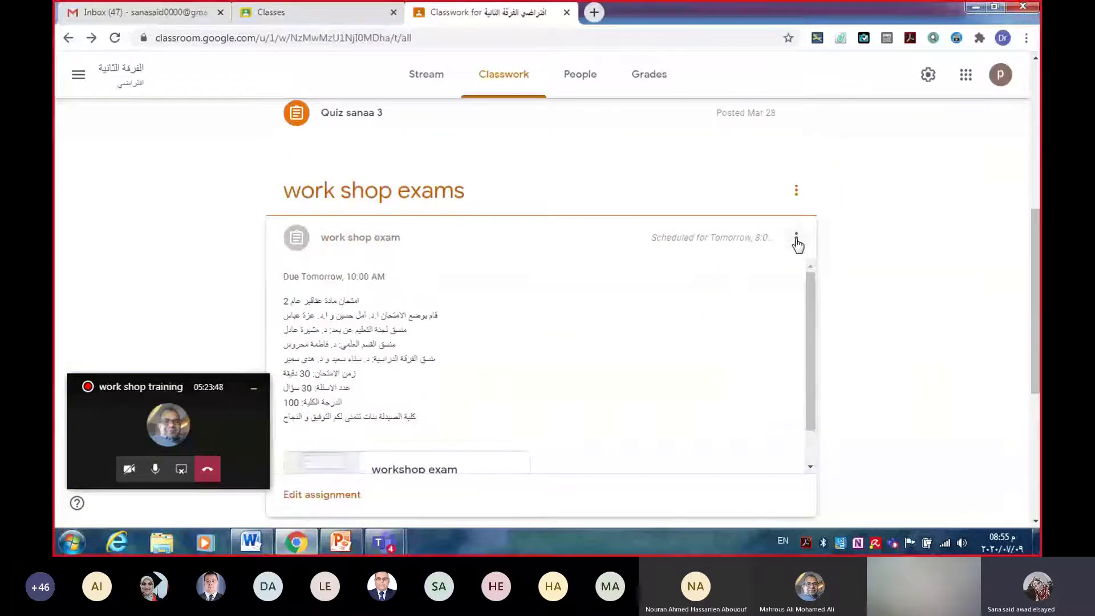
{"action": "left_click", "coordinate": [795, 240]}
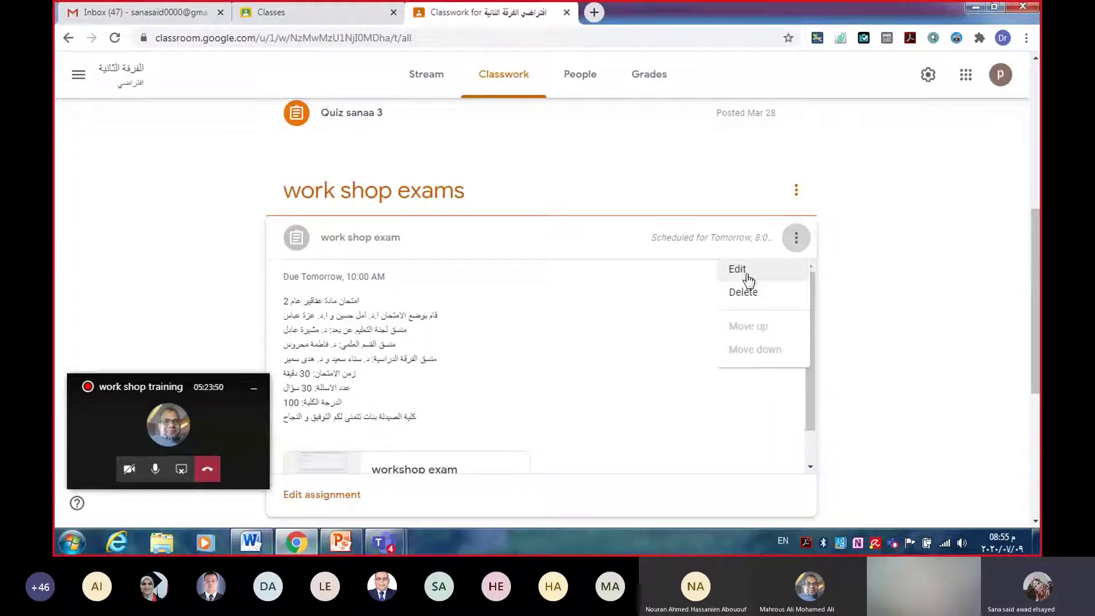
{"action": "left_click", "coordinate": [748, 269]}
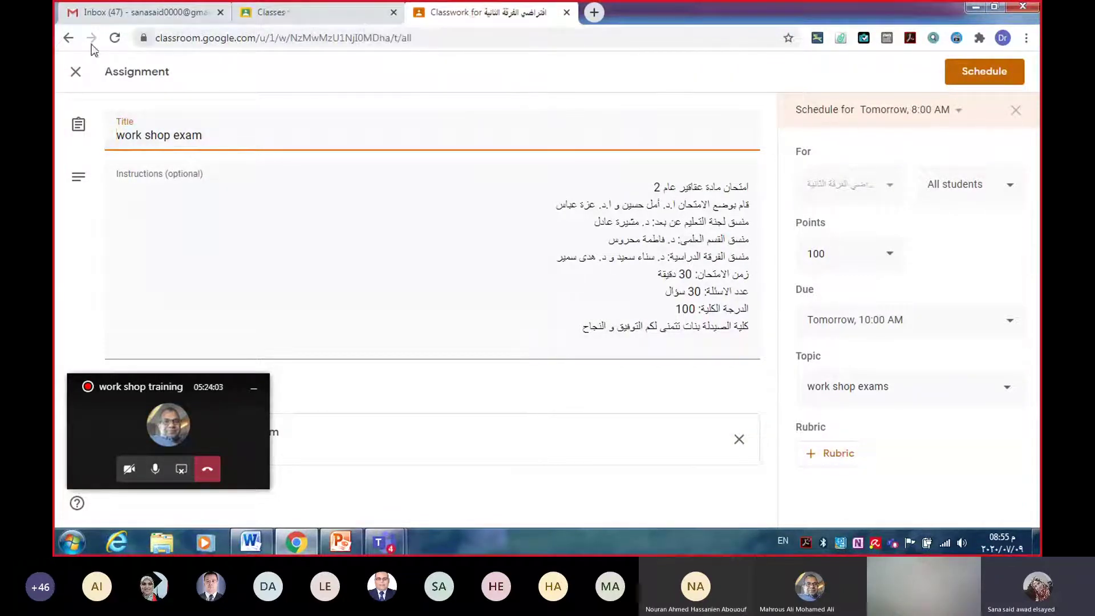
{"action": "left_click", "coordinate": [68, 37]}
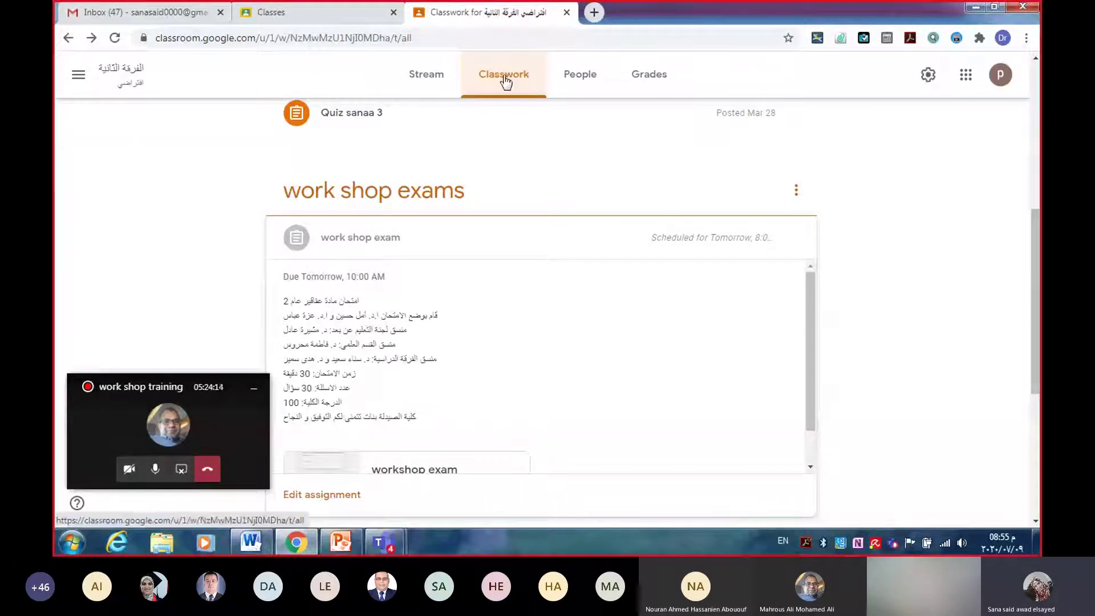
Step: Create a new quiz assignment titled "اختبار" with the attached Blank Quiz form
{"action": "scroll", "coordinate": [505, 125], "scroll_direction": "up", "scroll_amount": 1}
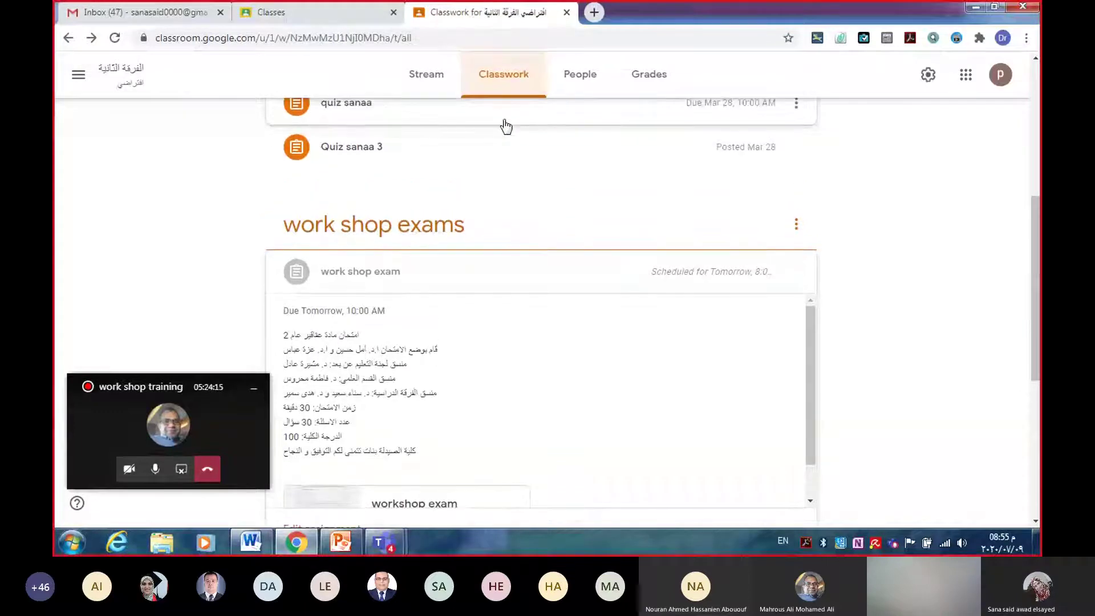
{"action": "scroll", "coordinate": [506, 126], "scroll_direction": "up", "scroll_amount": 6}
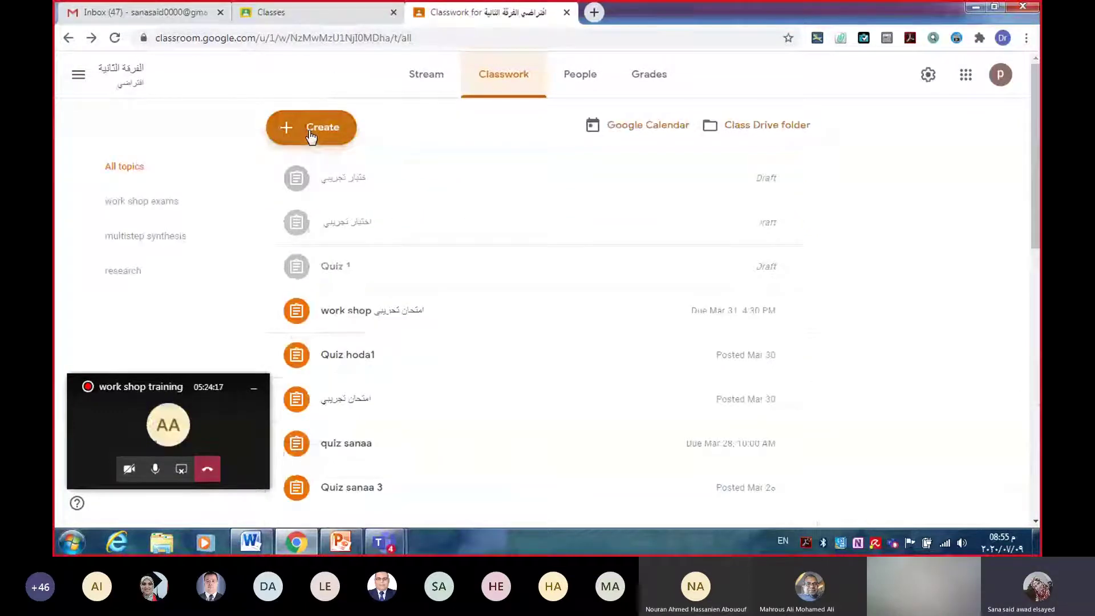
{"action": "left_click", "coordinate": [310, 131]}
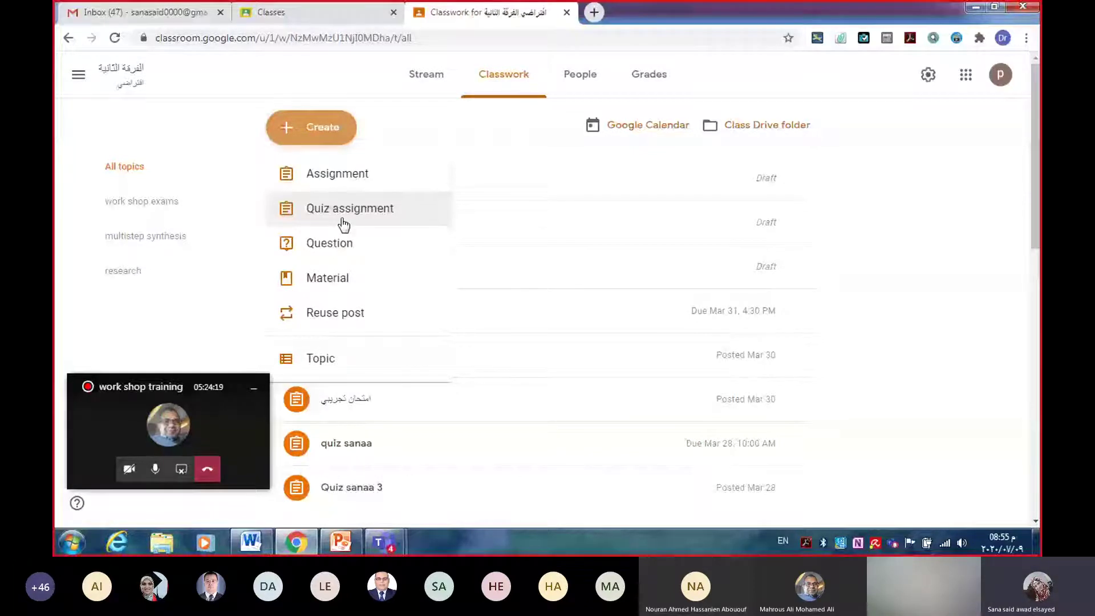
{"action": "left_click", "coordinate": [343, 224]}
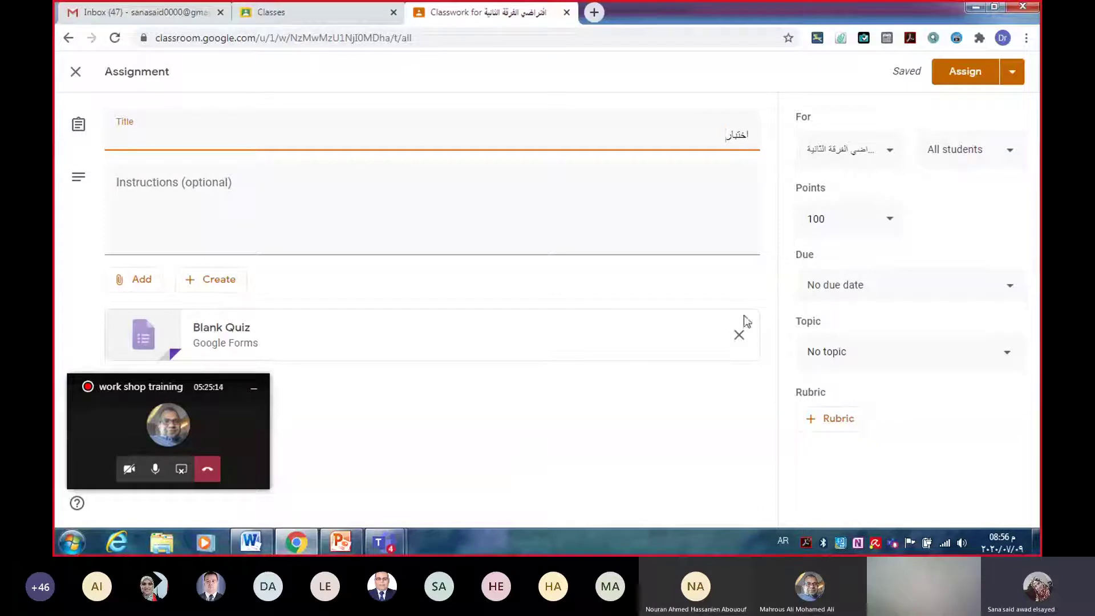
Step: Check which other classes can receive the quiz assignment and save it as a draft
{"action": "left_click", "coordinate": [892, 155]}
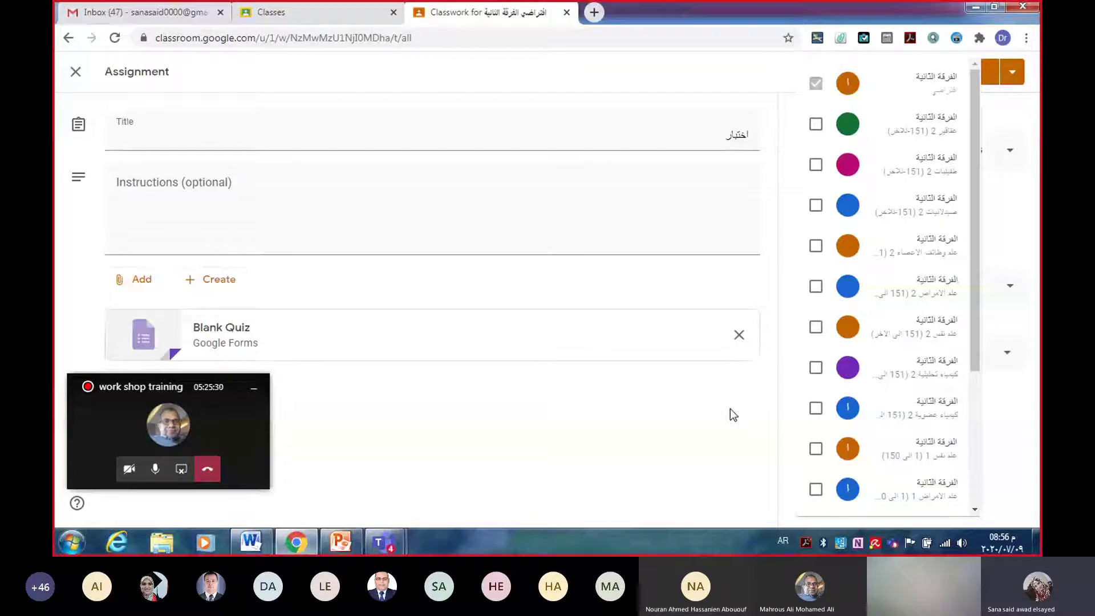
{"action": "left_click", "coordinate": [694, 410]}
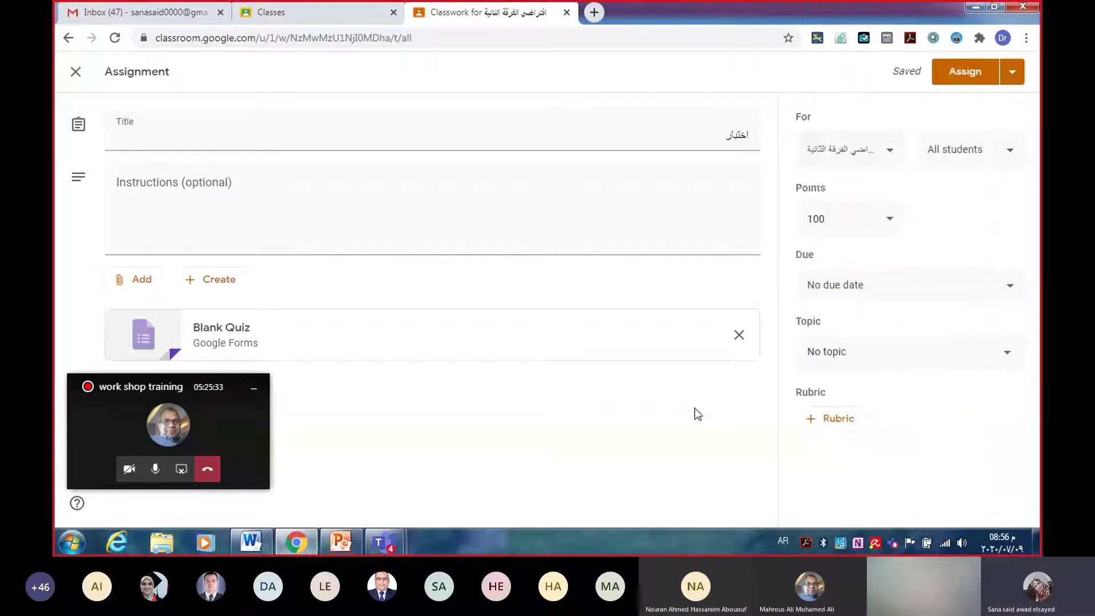
{"action": "left_click", "coordinate": [1012, 75]}
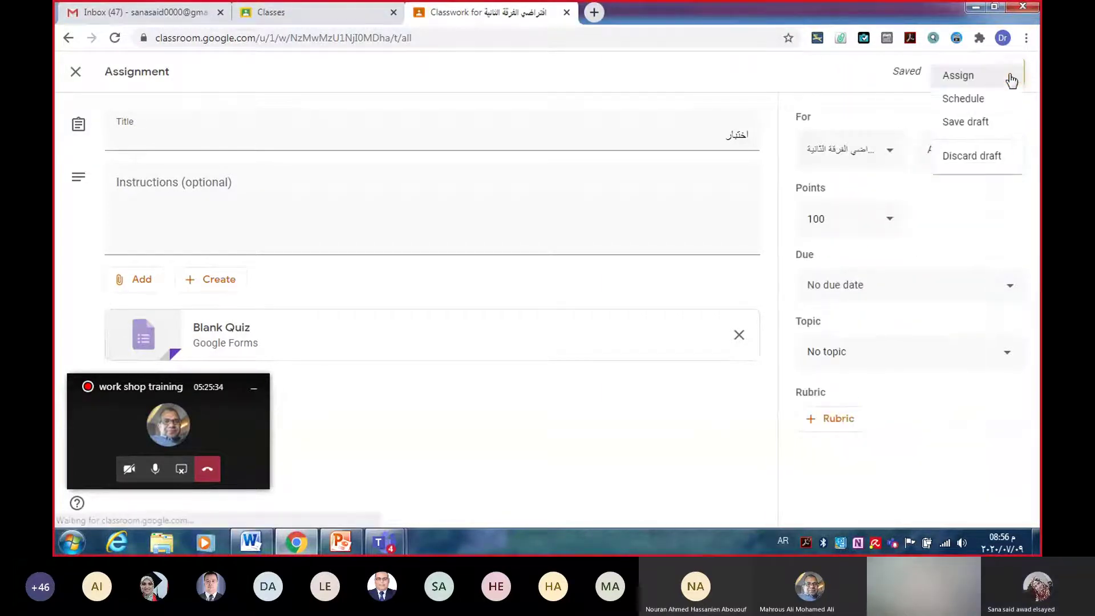
{"action": "left_click", "coordinate": [979, 130]}
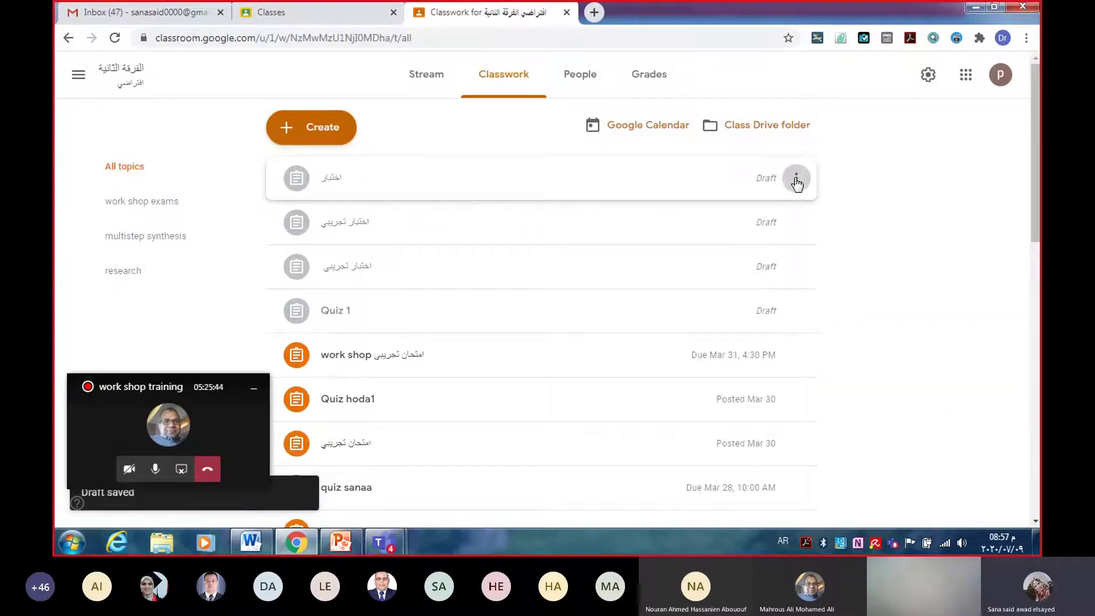
Step: Reopen the "اختبار" draft for editing and assign it to all students, confirming the assignment
{"action": "left_click", "coordinate": [796, 181]}
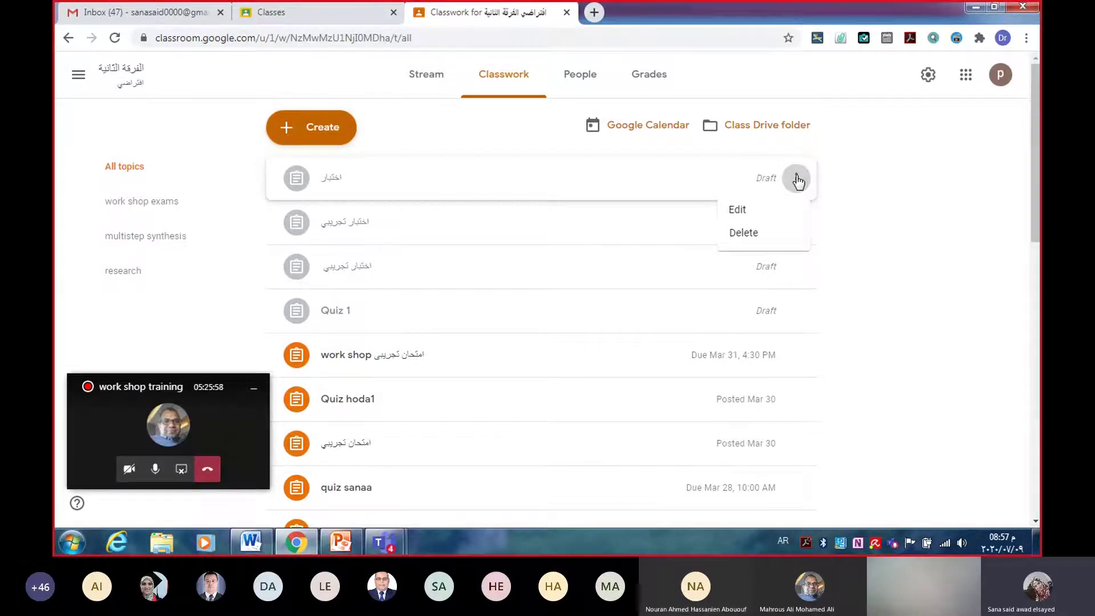
{"action": "left_click", "coordinate": [743, 211]}
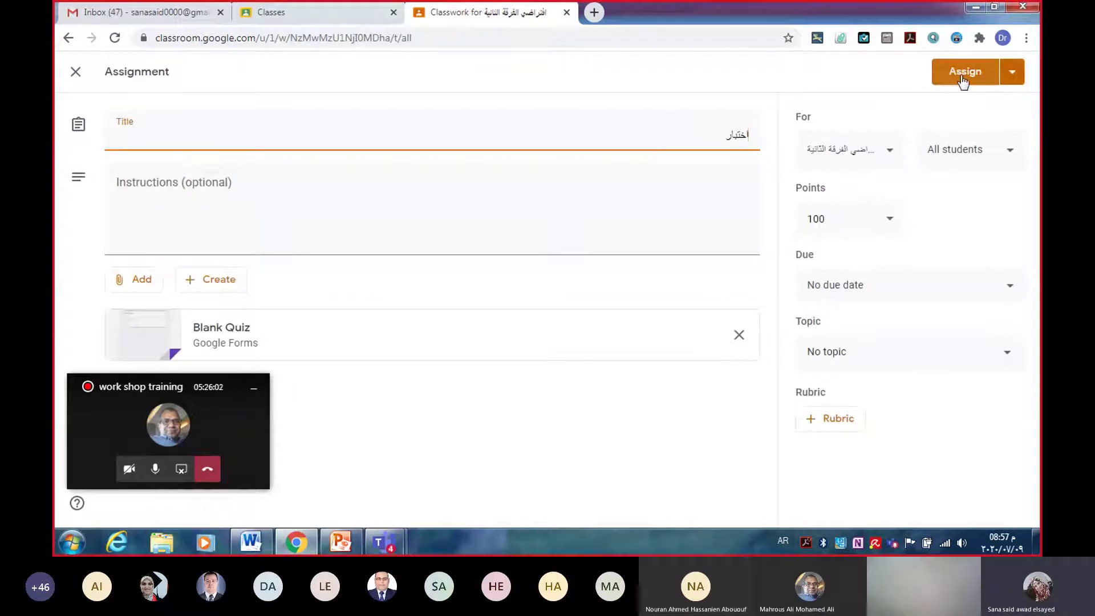
{"action": "left_click", "coordinate": [963, 78]}
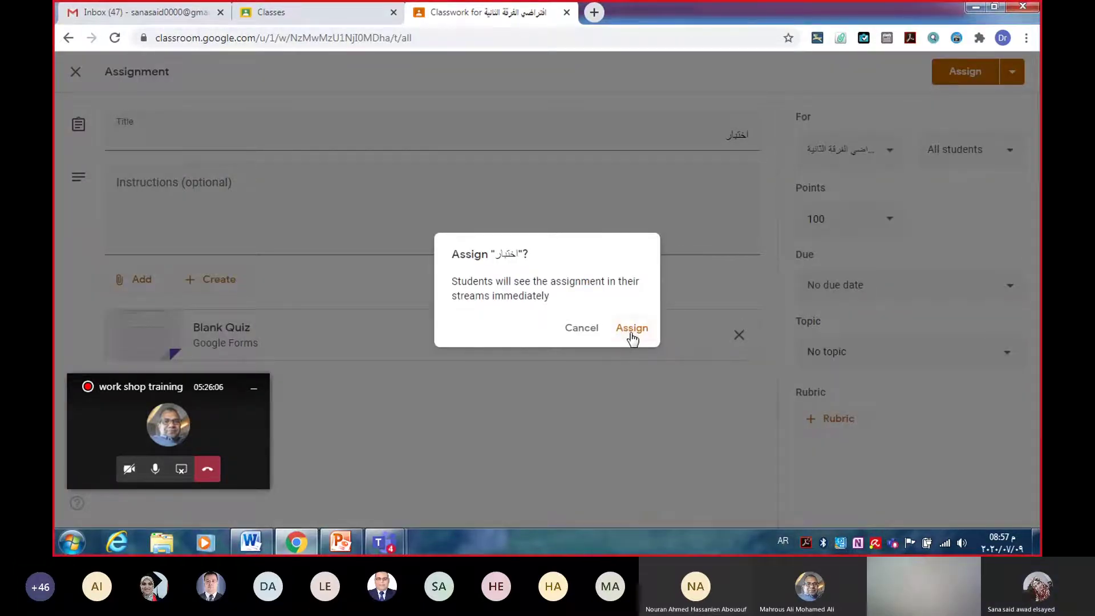
{"action": "left_click", "coordinate": [630, 333]}
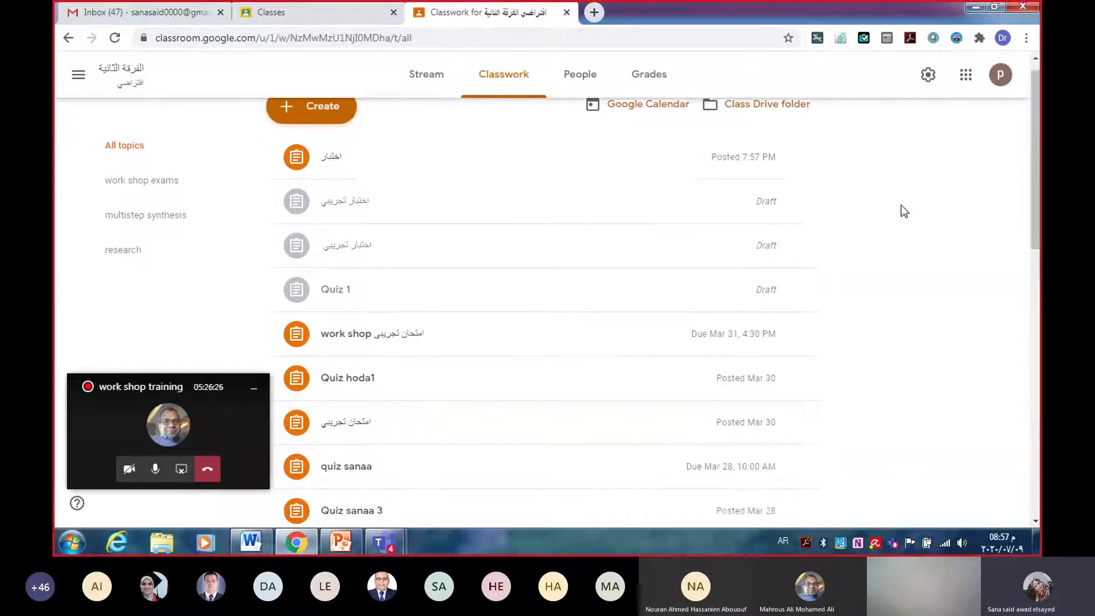
Step: Open the workshop exam form attached to the scheduled work shop exam assignment and switch to editing it
{"action": "scroll", "coordinate": [901, 204], "scroll_direction": "down", "scroll_amount": 3}
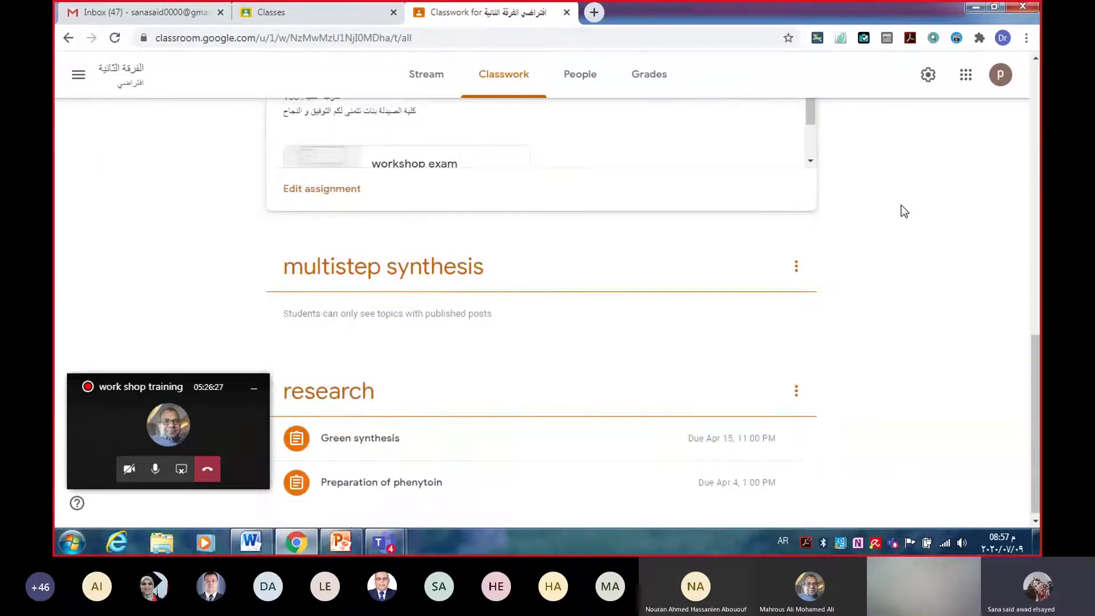
{"action": "left_click", "coordinate": [444, 153]}
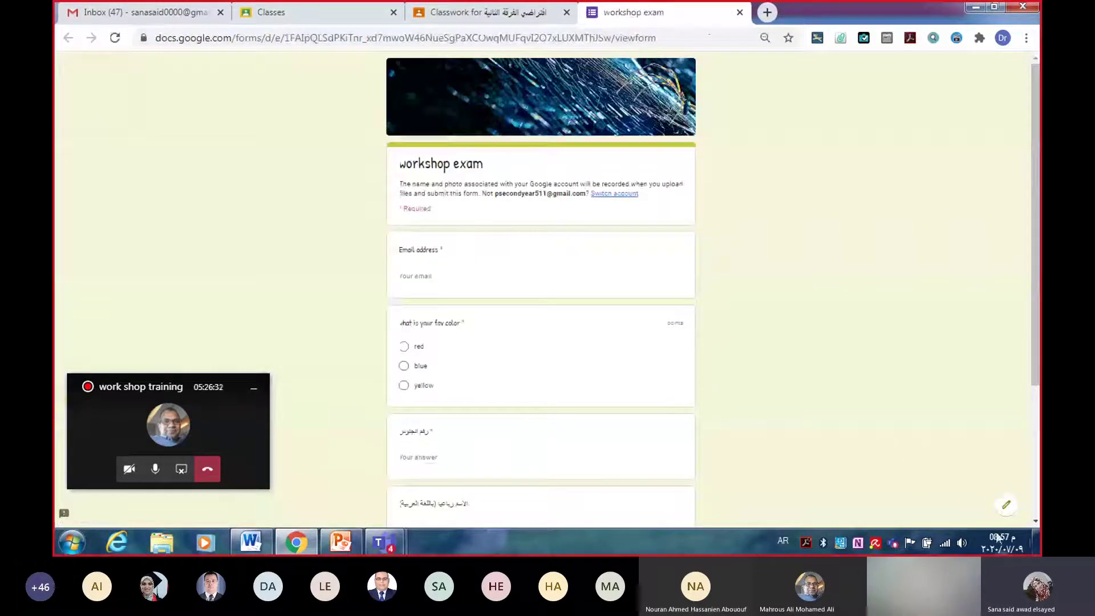
{"action": "left_click", "coordinate": [1003, 510]}
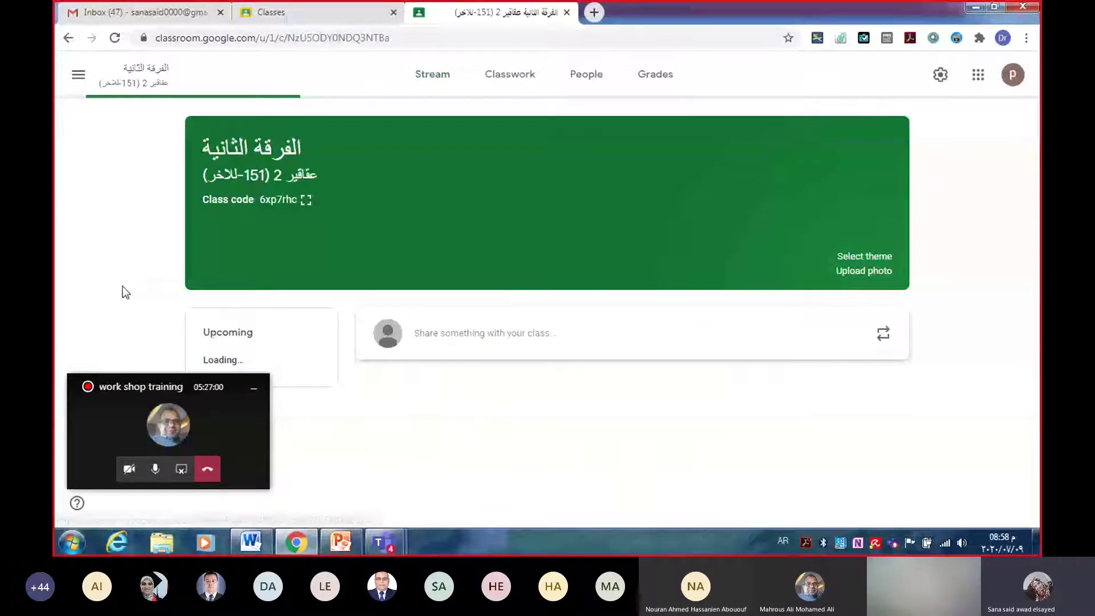
Step: Start a new quiz assignment in the classwork of the "عقاقير 2 (151-للاخر)" class
{"action": "left_click", "coordinate": [504, 75]}
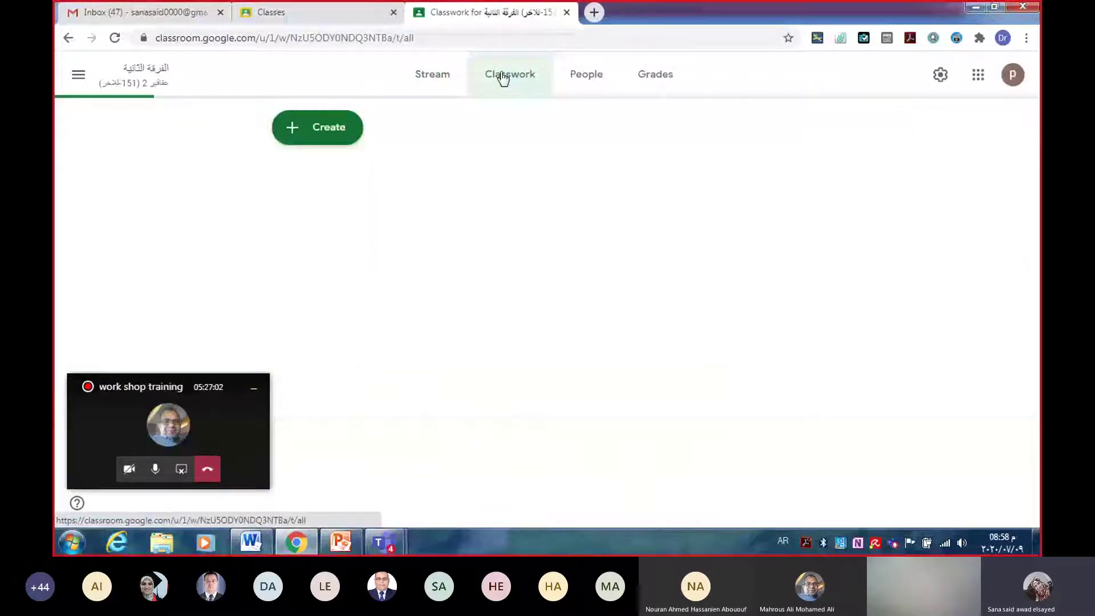
{"action": "left_click", "coordinate": [328, 138]}
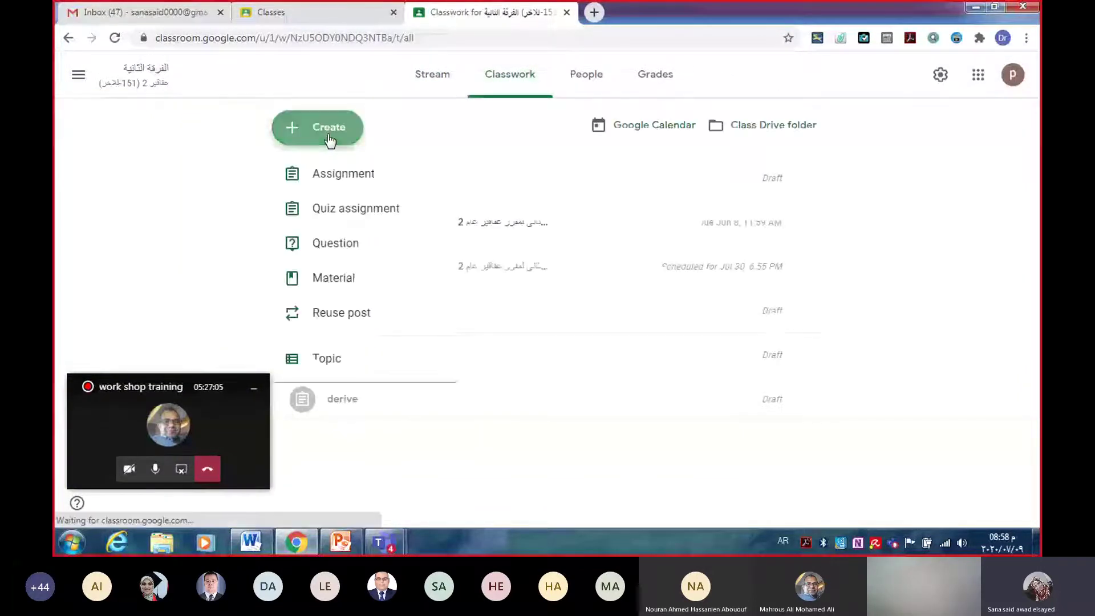
{"action": "left_click", "coordinate": [356, 211]}
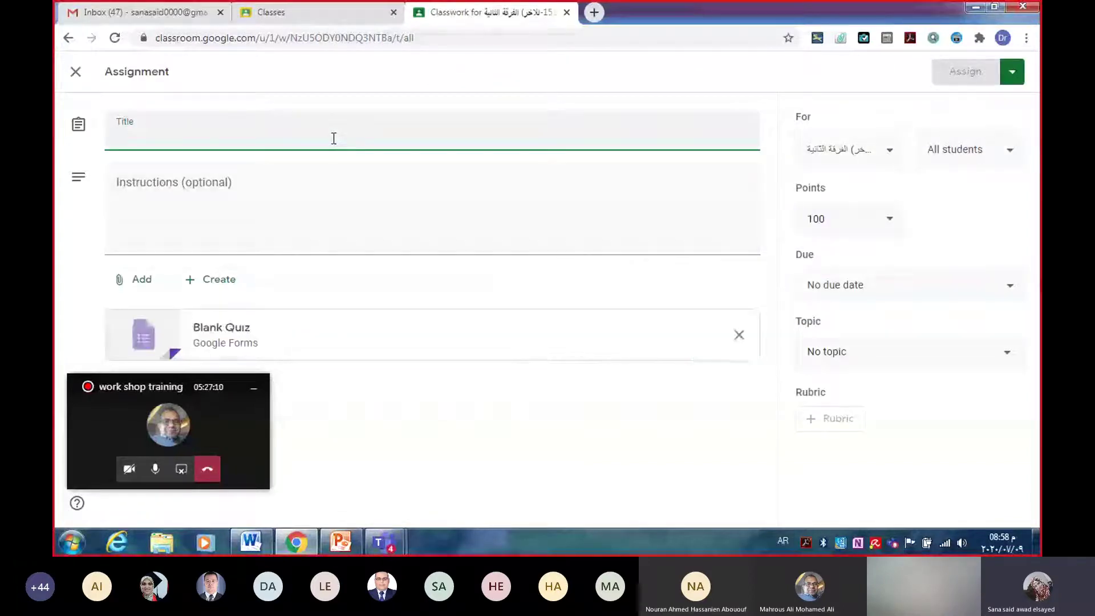
Step: Title the quiz assignment "work shop exam" in English
{"action": "type", "text": "ص"}
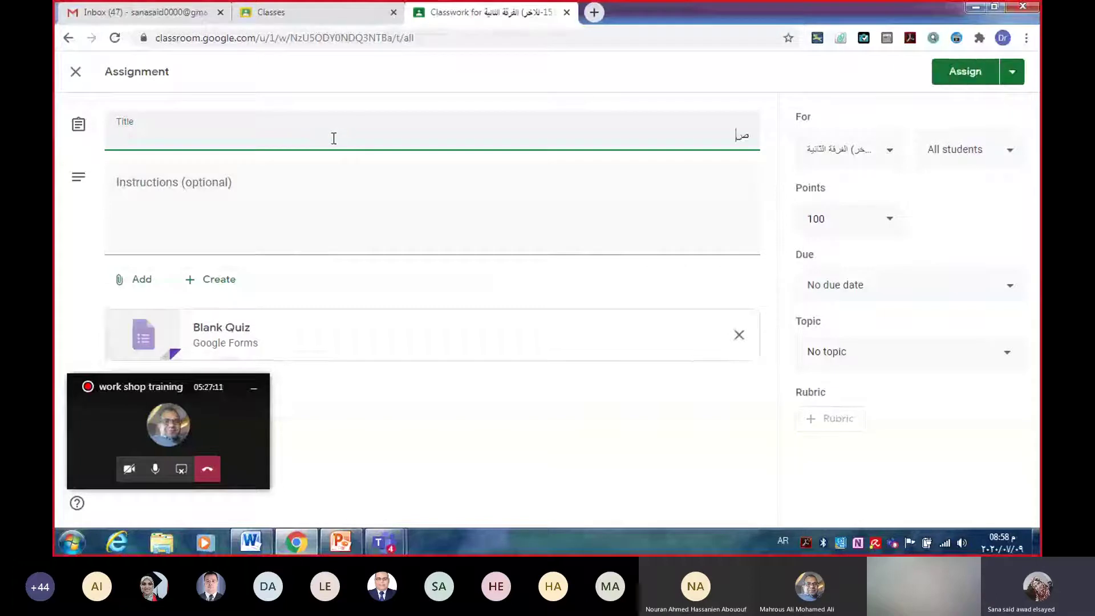
{"action": "key", "text": "BackSpace"}
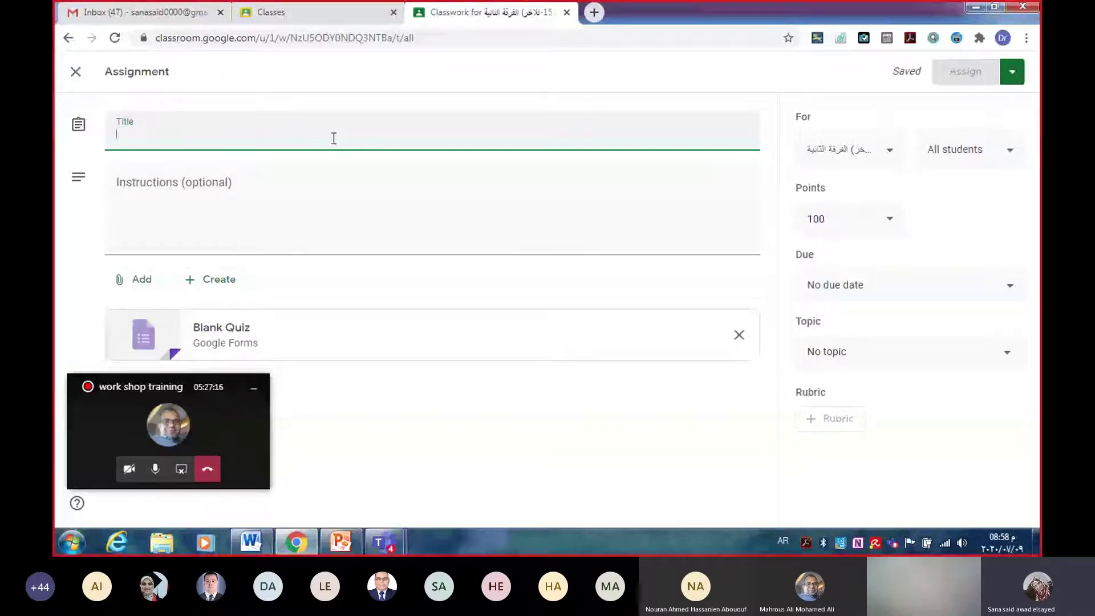
{"action": "type", "text": "ص"}
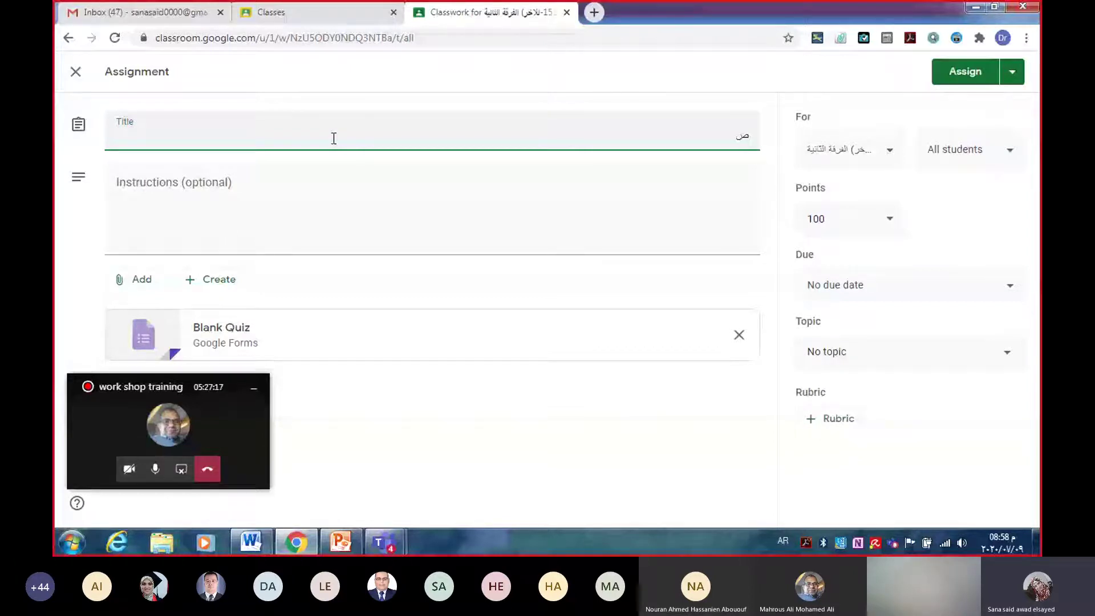
{"action": "key", "text": "BackSpace"}
{"action": "key", "text": "alt+shift"}
{"action": "type", "text": "work shop"}
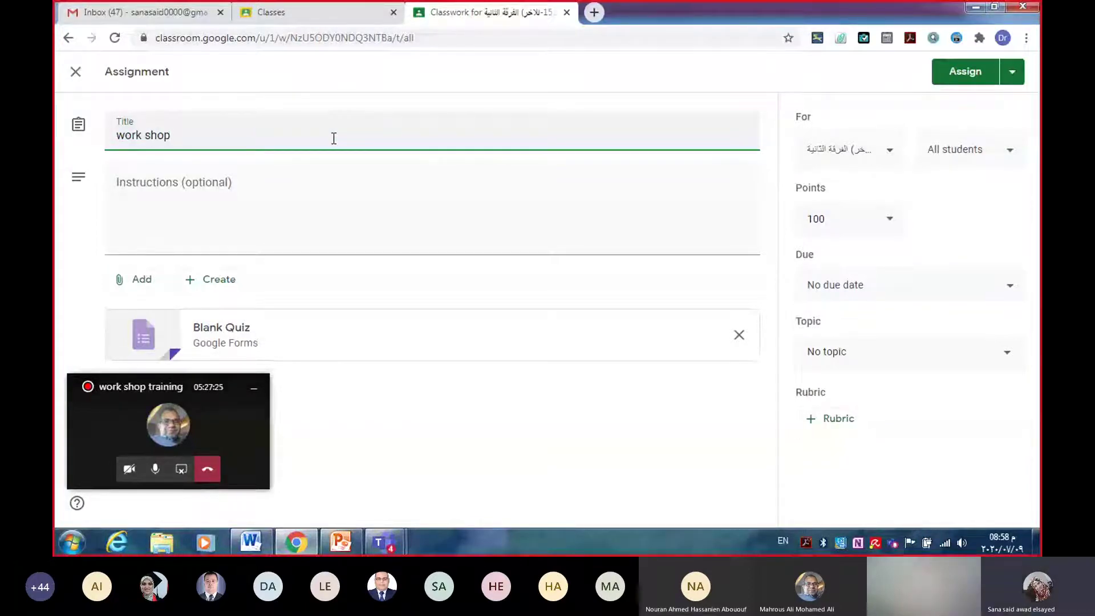
{"action": "type", "text": "exam"}
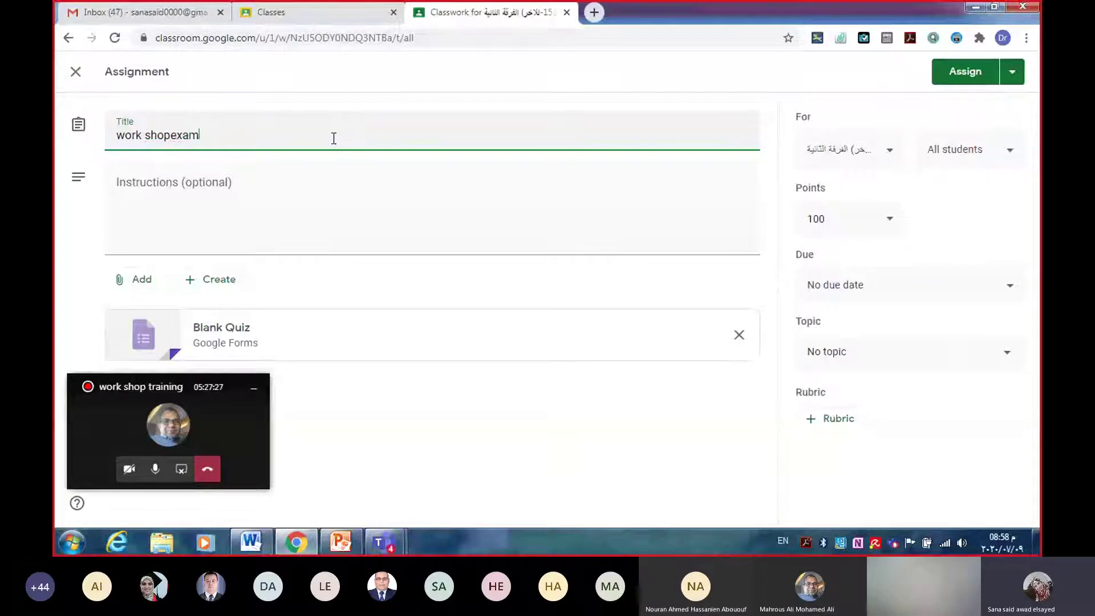
{"action": "left_click", "coordinate": [168, 135]}
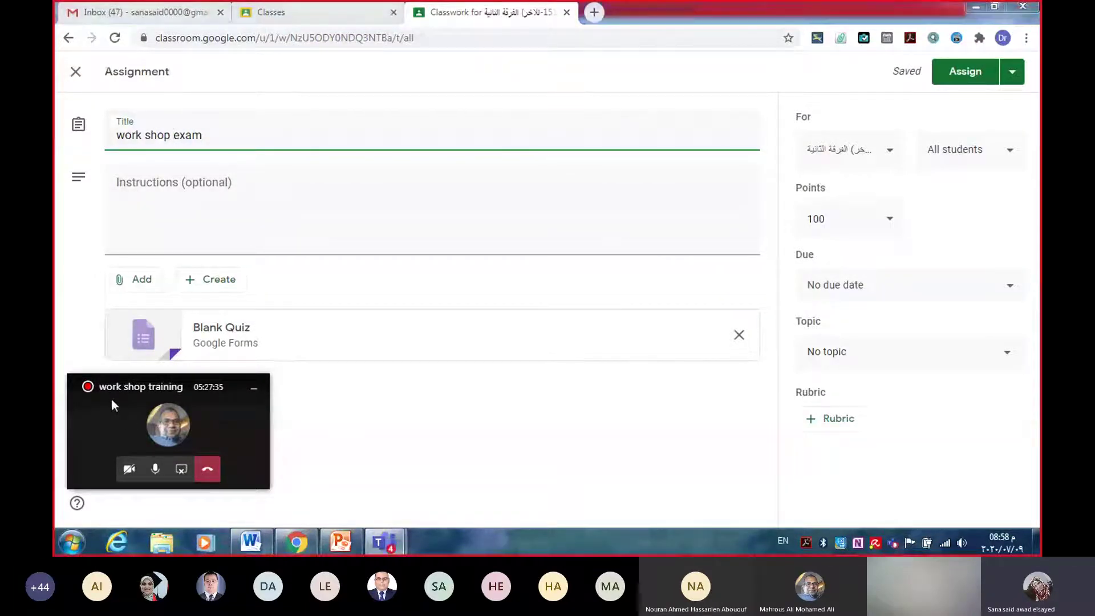
Step: Attach the copied workshop exam form link to the assignment
{"action": "left_click_drag", "start_coordinate": [111, 399], "coordinate": [625, 461]}
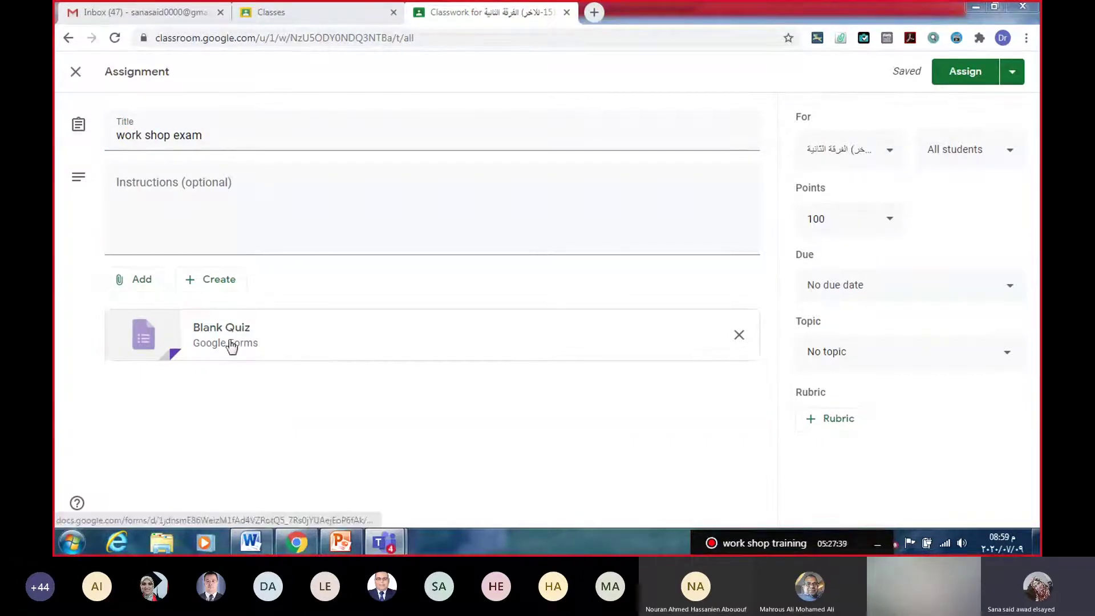
{"action": "left_click", "coordinate": [139, 283]}
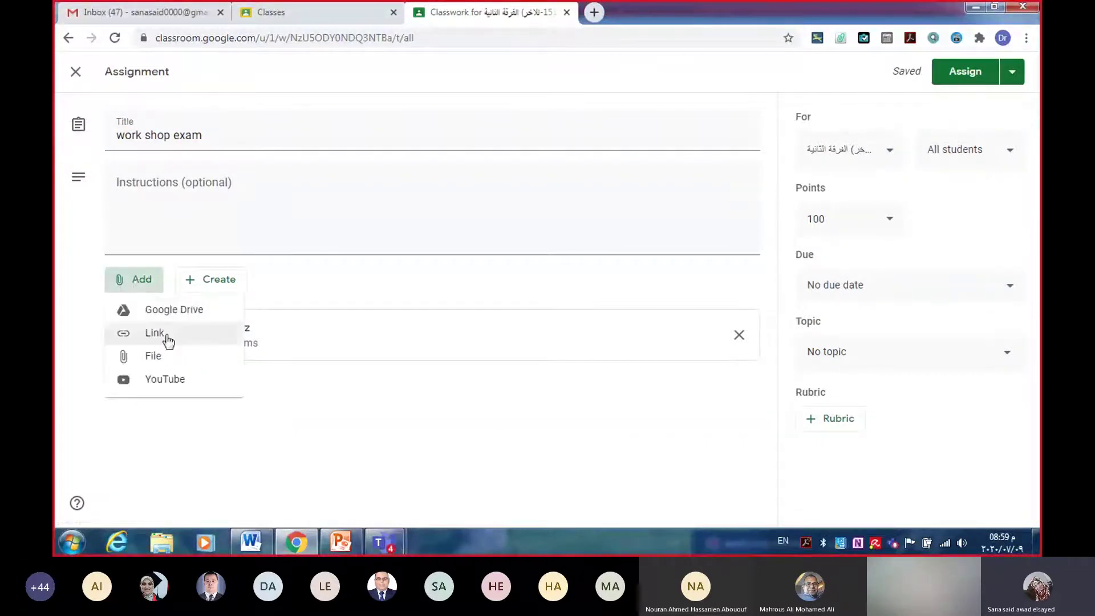
{"action": "left_click", "coordinate": [155, 335]}
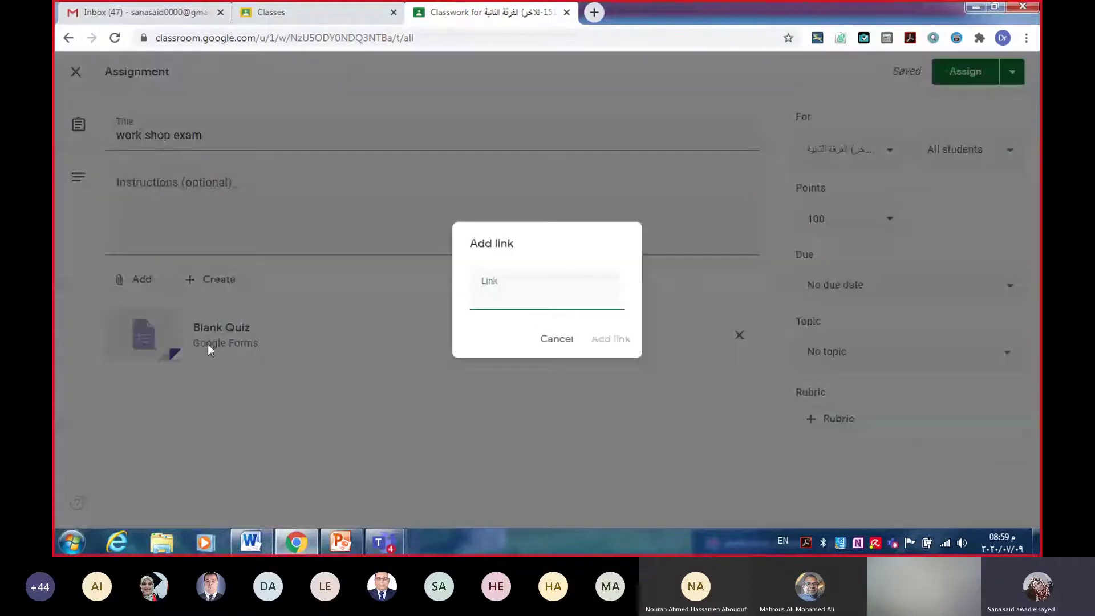
{"action": "right_click", "coordinate": [516, 297]}
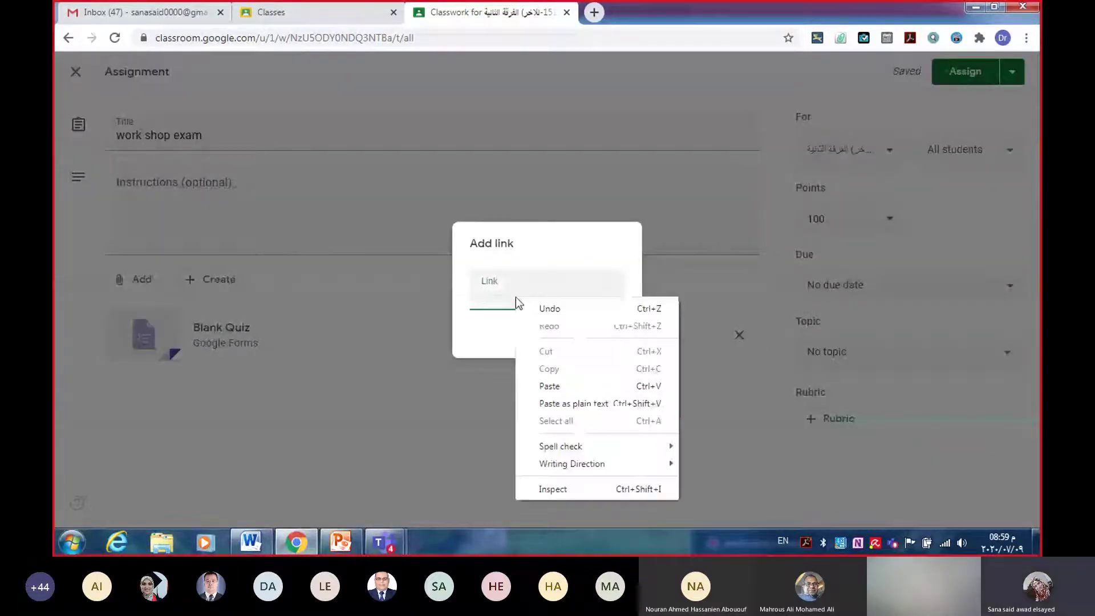
{"action": "left_click", "coordinate": [558, 386]}
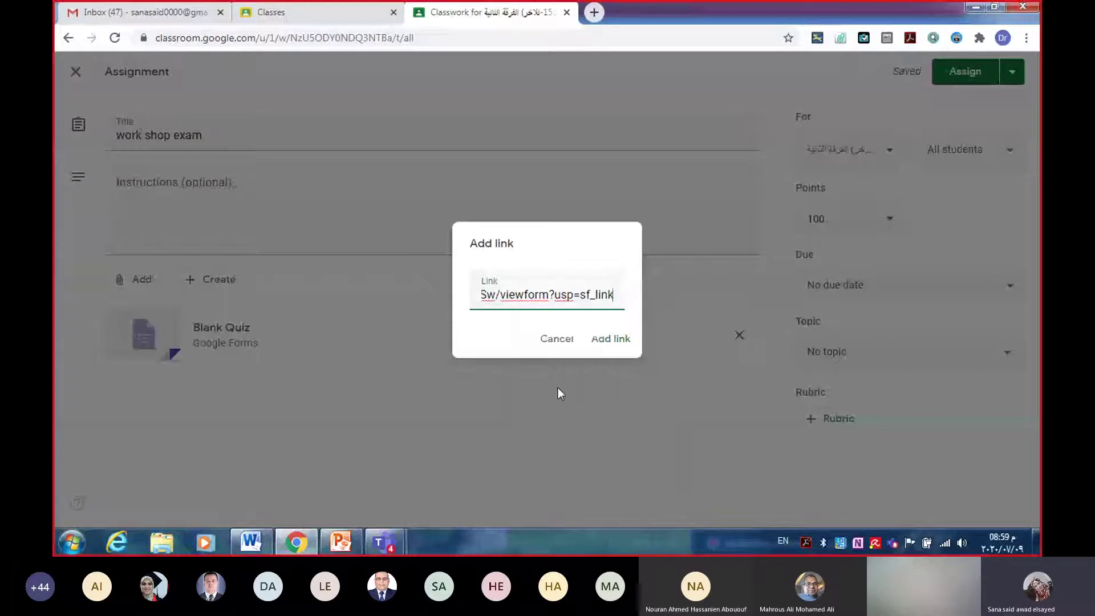
{"action": "left_click", "coordinate": [620, 344]}
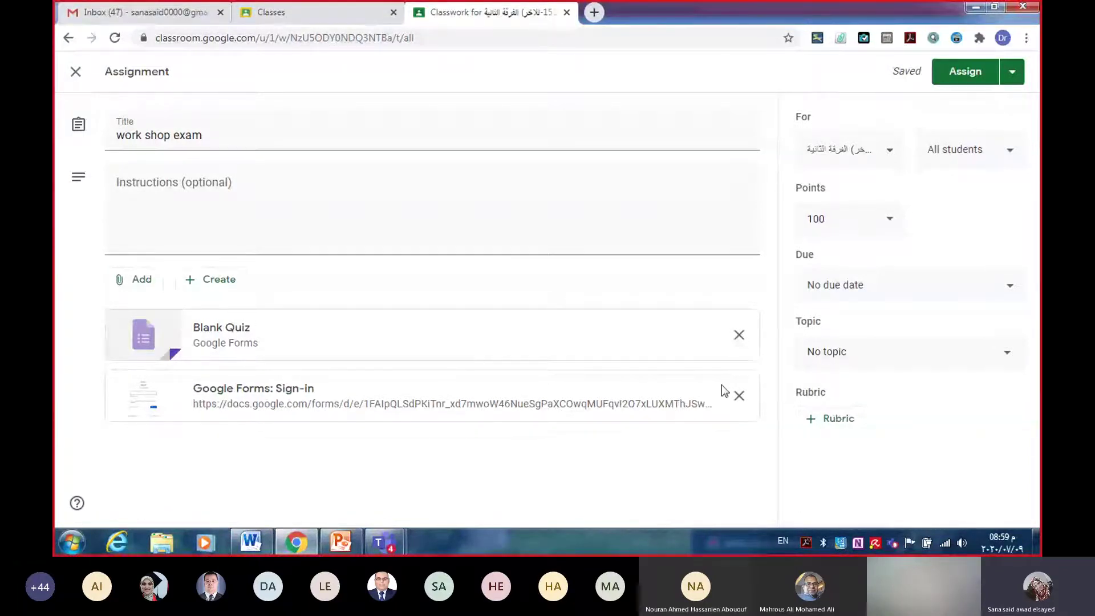
Step: Open the attached form link to review the workshop exam's questions, and close the form
{"action": "left_click", "coordinate": [584, 404]}
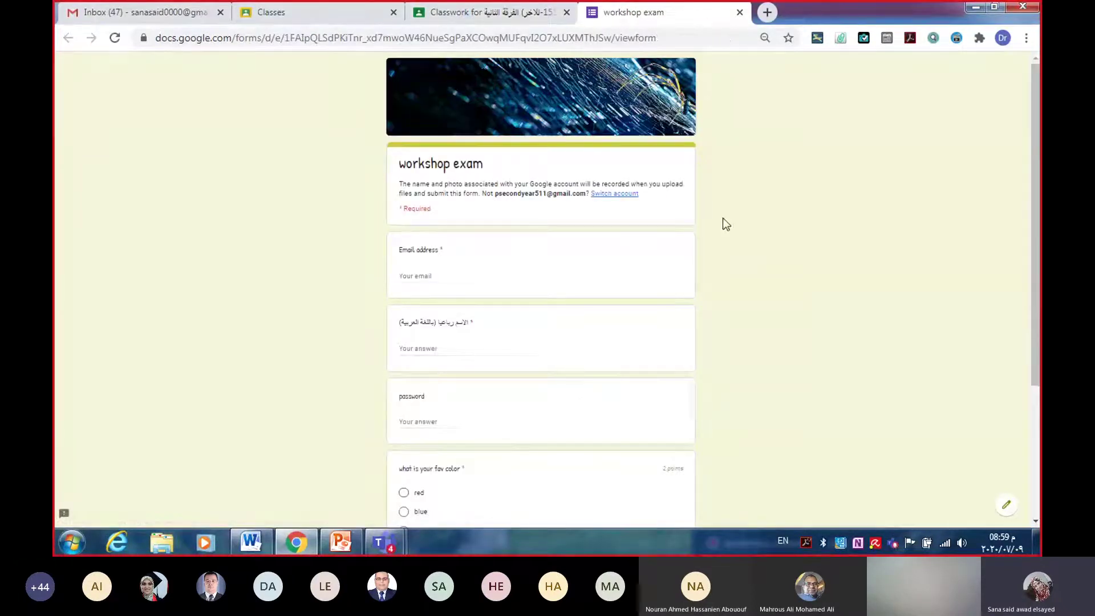
{"action": "scroll", "coordinate": [850, 242], "scroll_direction": "down", "scroll_amount": 1}
{"action": "scroll", "coordinate": [850, 236], "scroll_direction": "down", "scroll_amount": 3}
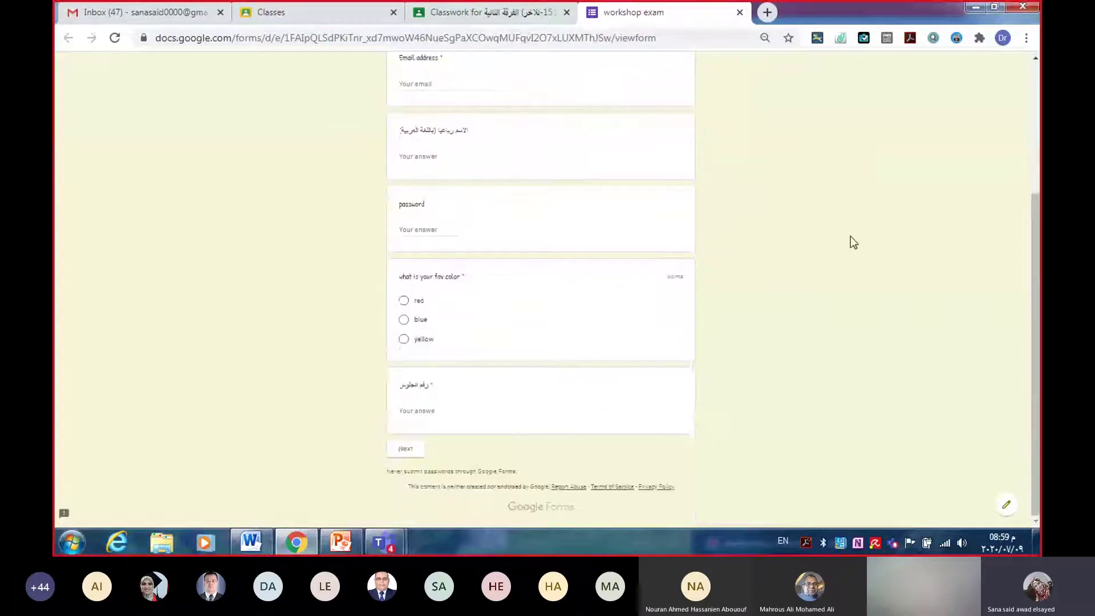
{"action": "scroll", "coordinate": [850, 236], "scroll_direction": "up", "scroll_amount": 3}
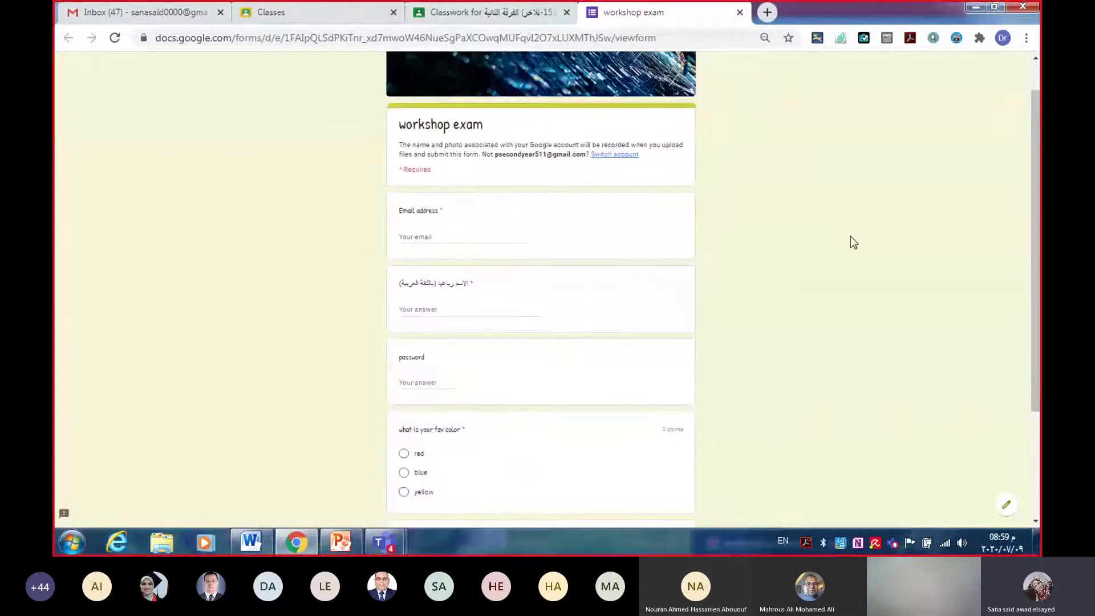
{"action": "left_click", "coordinate": [740, 13]}
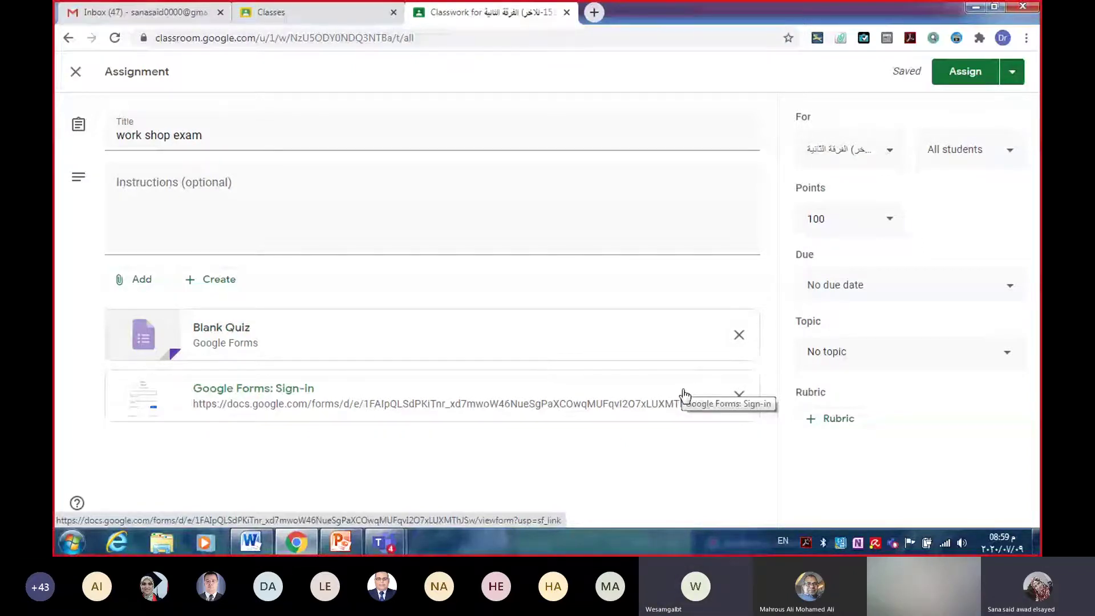
Step: Remove the Blank Quiz attachment from the assignment and show the options for assigning, scheduling or saving it
{"action": "left_click", "coordinate": [739, 337]}
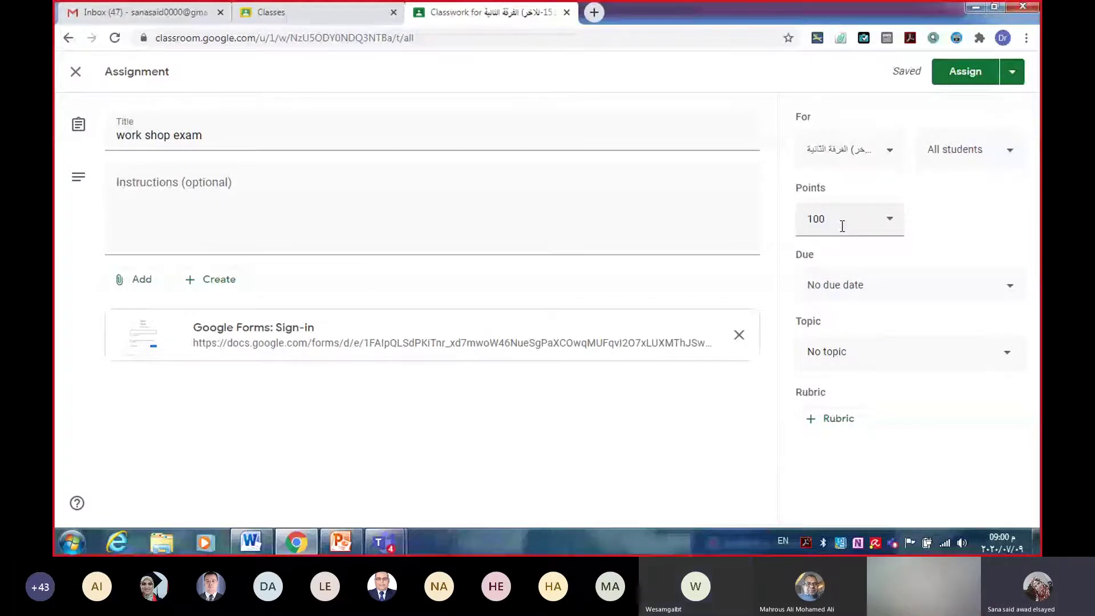
{"action": "left_click", "coordinate": [1012, 72]}
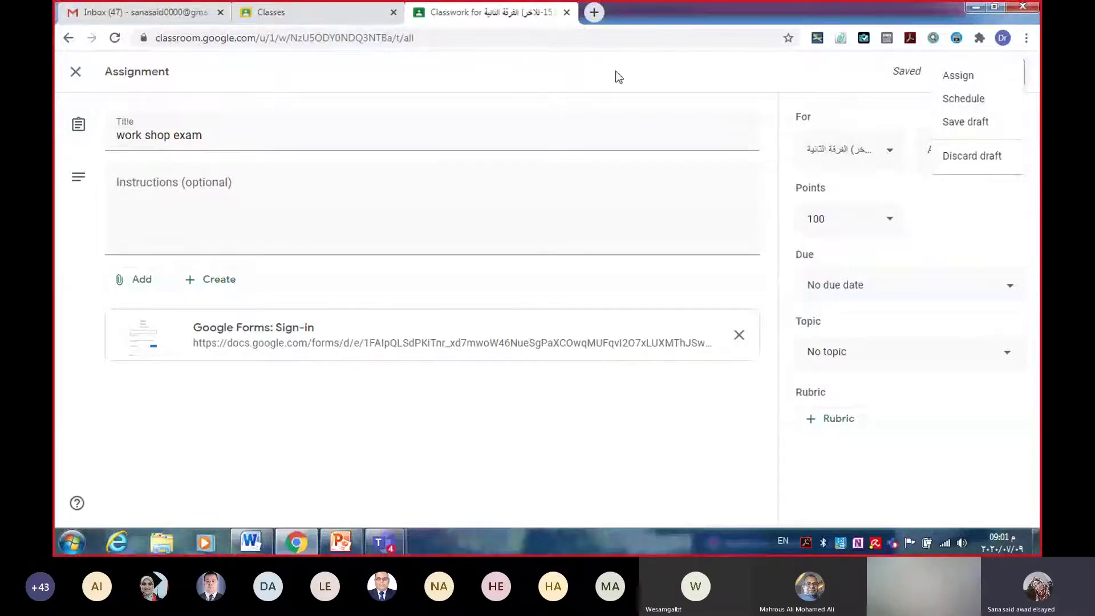
Step: Close the assignment page, reopen the second-year account's classes, and expand the "work shop امتحان تجريبي" assignment in the "افتراضي" class
{"action": "left_click", "coordinate": [566, 13]}
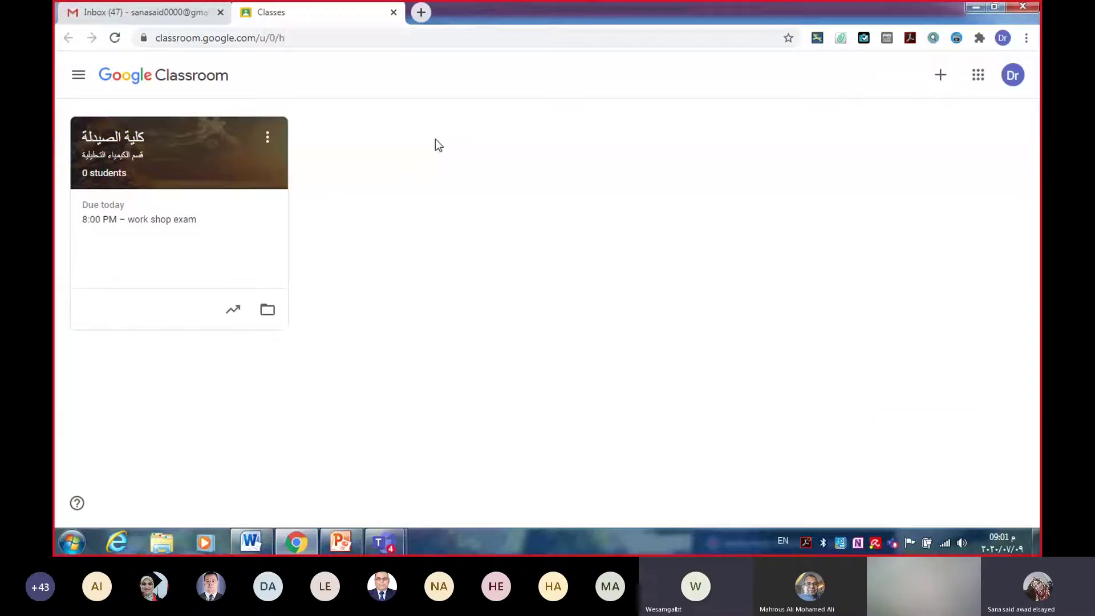
{"action": "left_click", "coordinate": [1013, 75]}
{"action": "left_click", "coordinate": [885, 294]}
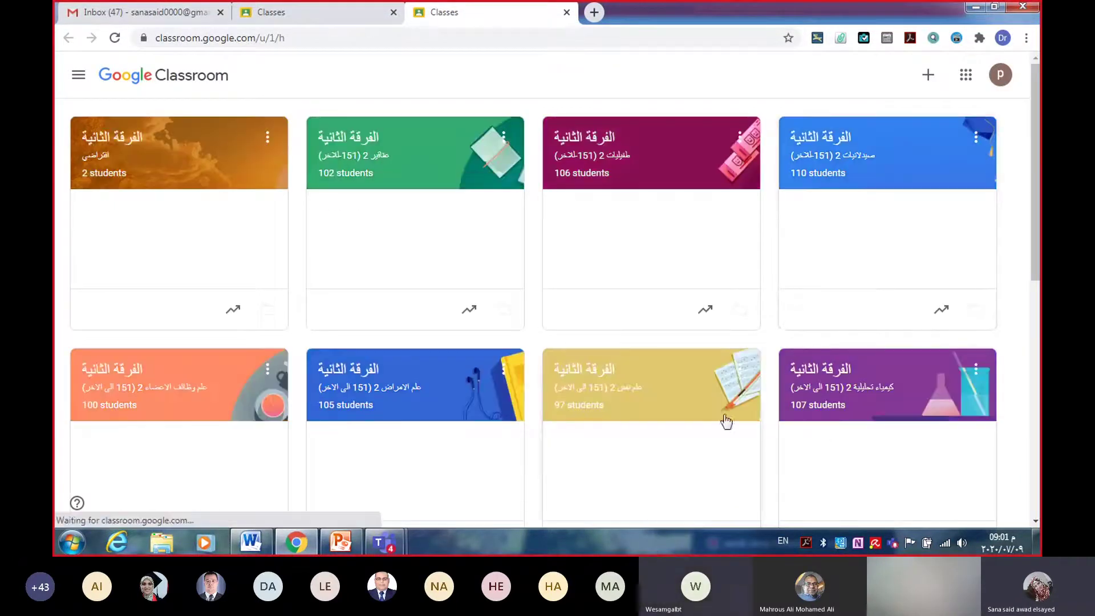
{"action": "left_click", "coordinate": [160, 152]}
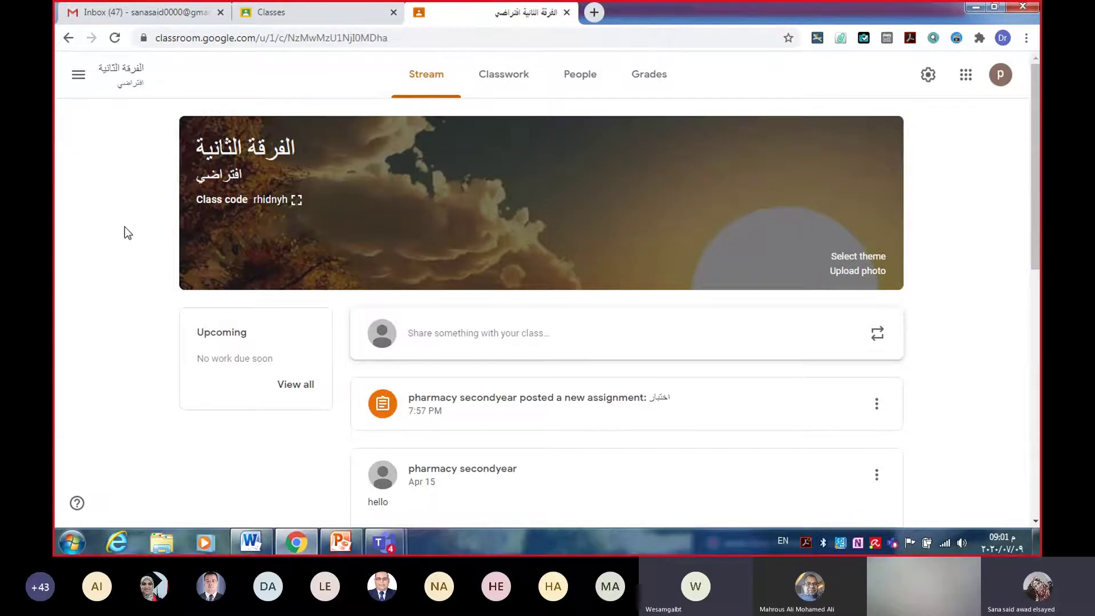
{"action": "left_click", "coordinate": [490, 87]}
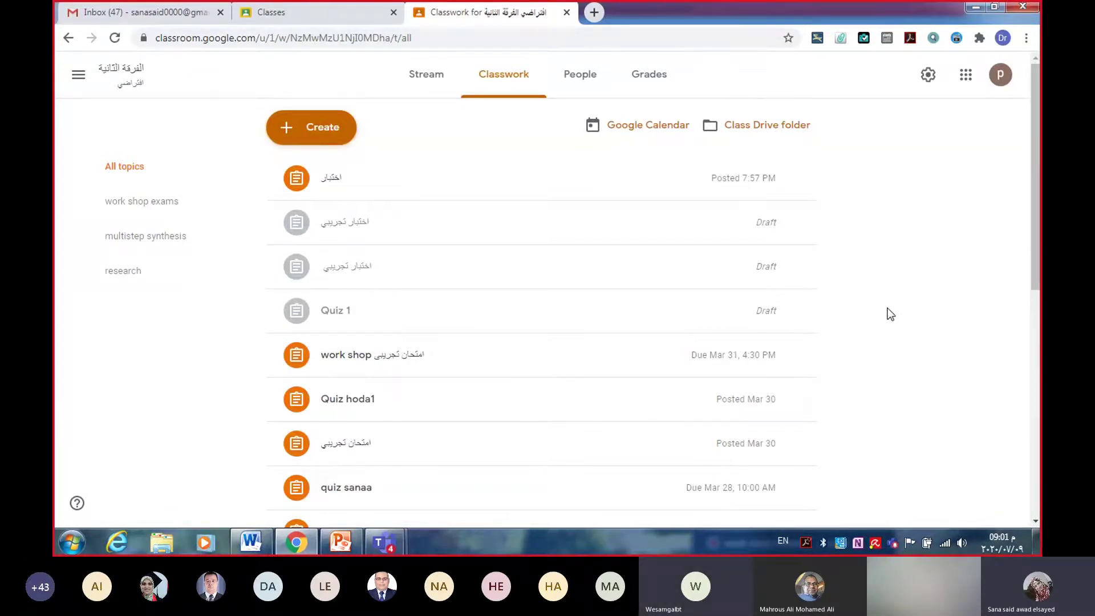
{"action": "left_click", "coordinate": [416, 360]}
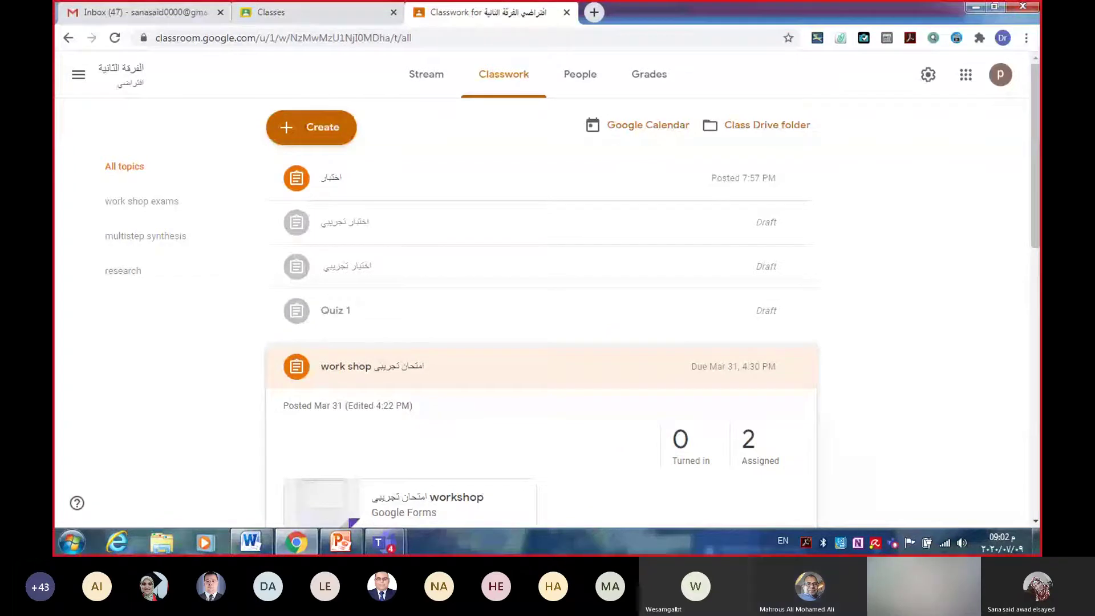
Step: Switch to the main Microsoft Teams meeting window
{"action": "mouse_move", "coordinate": [299, 550]}
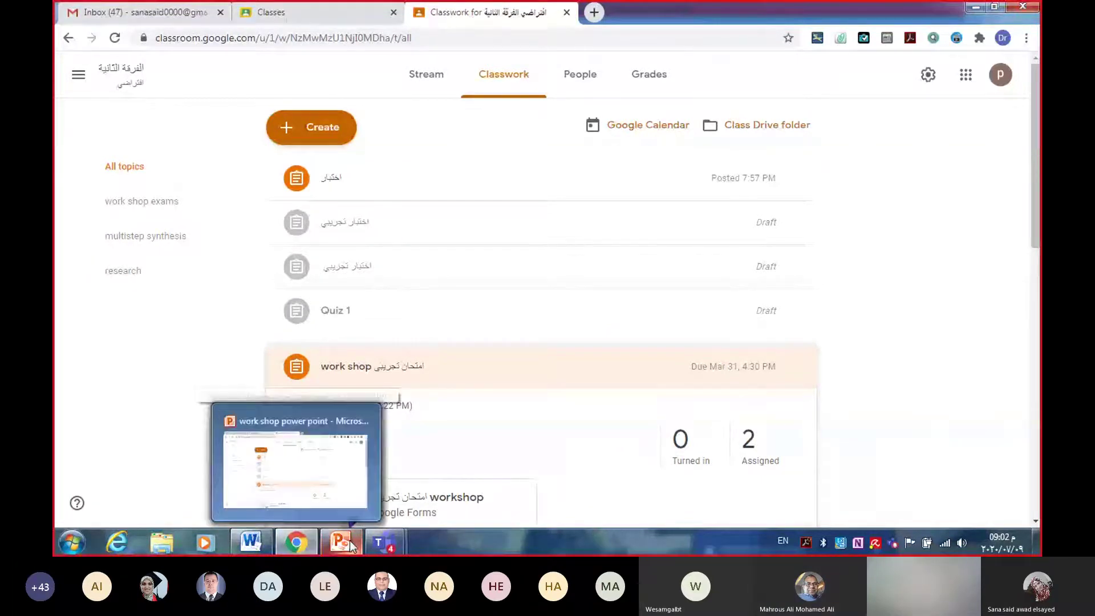
{"action": "mouse_move", "coordinate": [382, 549]}
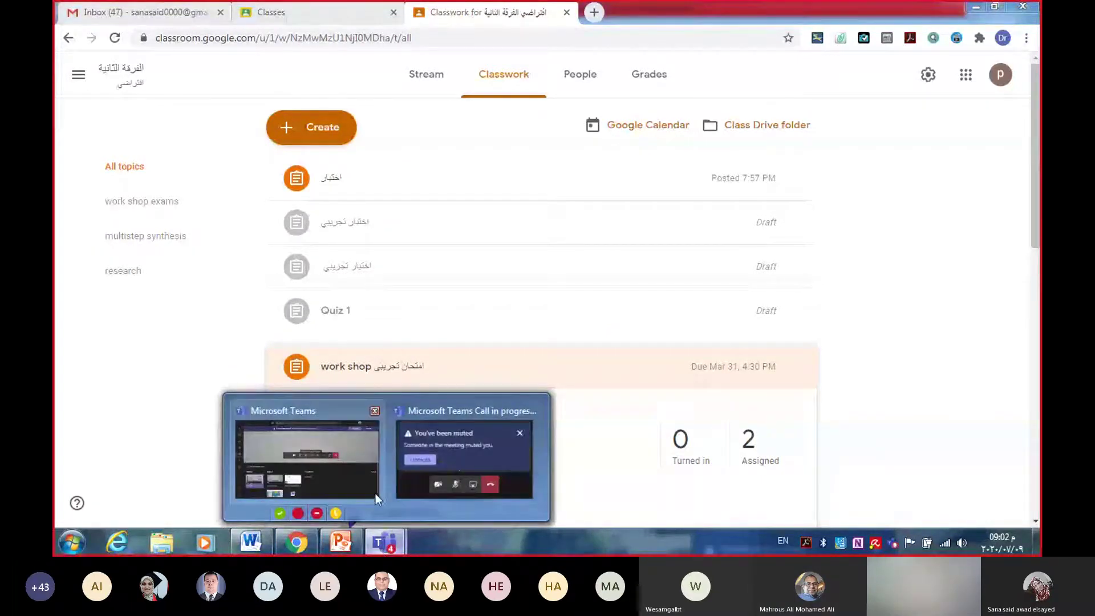
{"action": "left_click", "coordinate": [354, 446]}
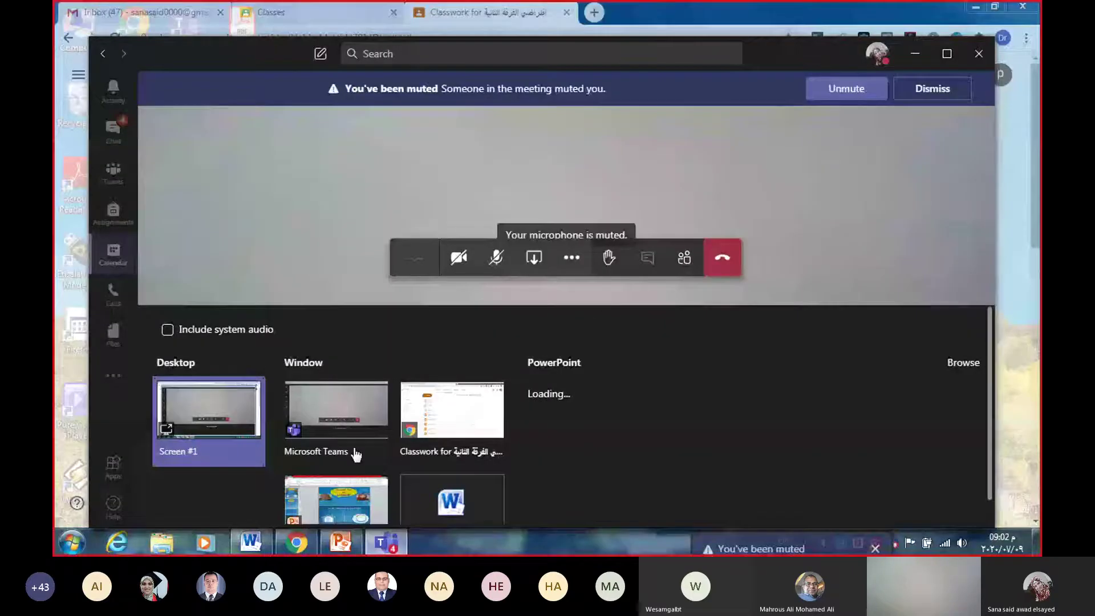